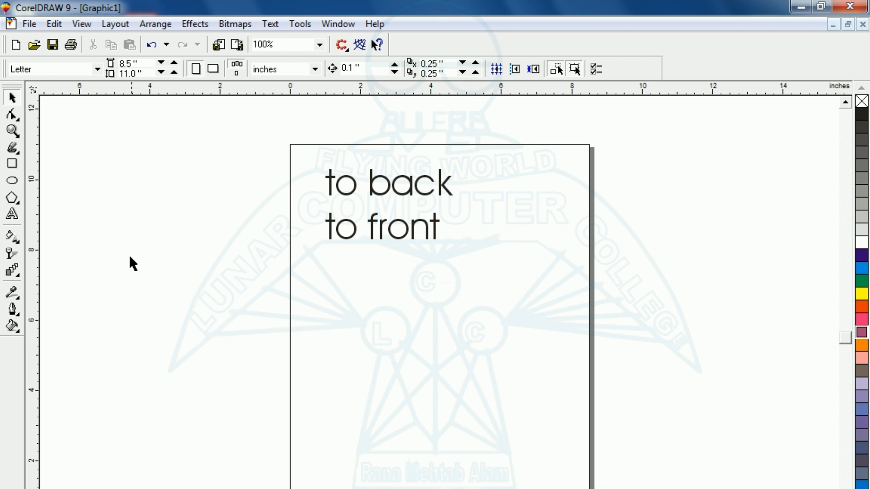
# Draw a rectangle about 4.58 by 2.69 inches below the text, and a tall ellipse about 2.64 by 3.98 inches overlapping its middle.
pyautogui.click(12, 164)
pyautogui.moveTo(346, 297); pyautogui.dragTo(508, 390)
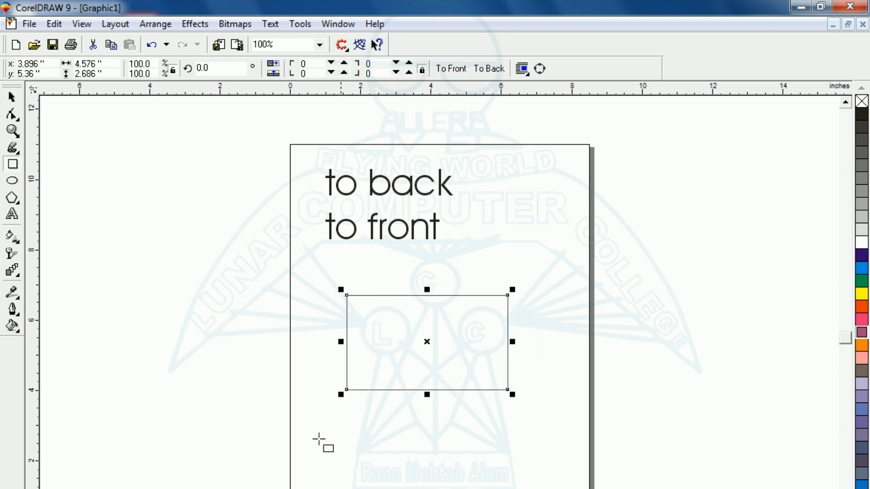
pyautogui.click(12, 181)
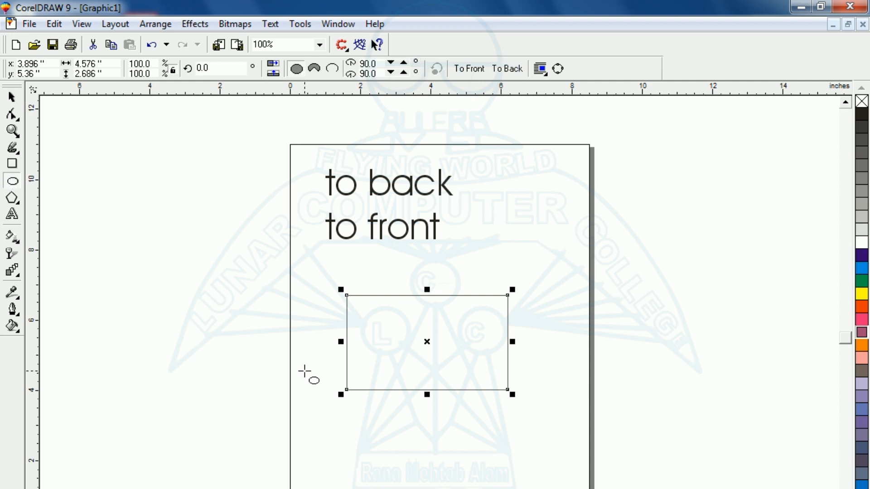
pyautogui.moveTo(387, 278); pyautogui.dragTo(480, 421)
pyautogui.click(18, 98)
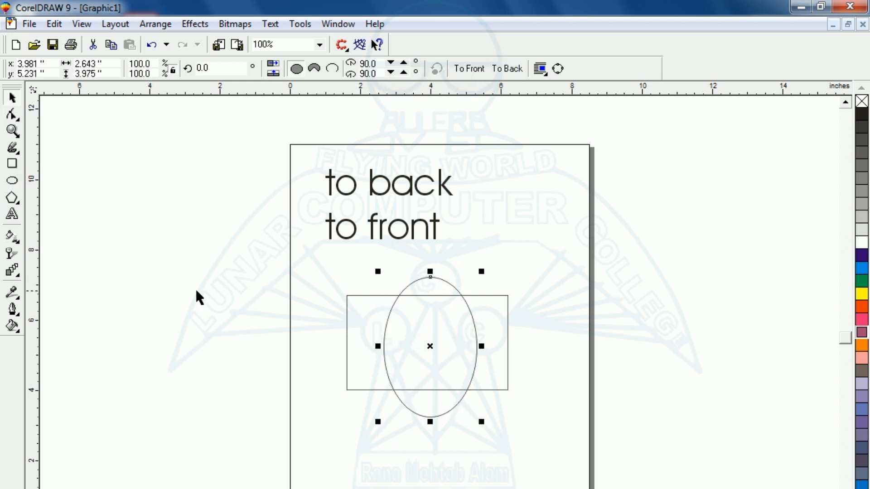
# Fill the rectangle with orange-red and the ellipse with green.
pyautogui.click(345, 339)
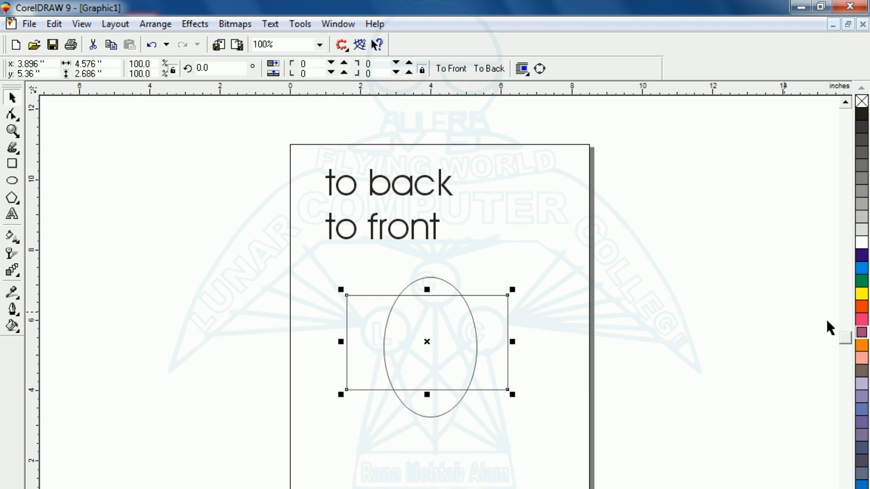
pyautogui.click(863, 308)
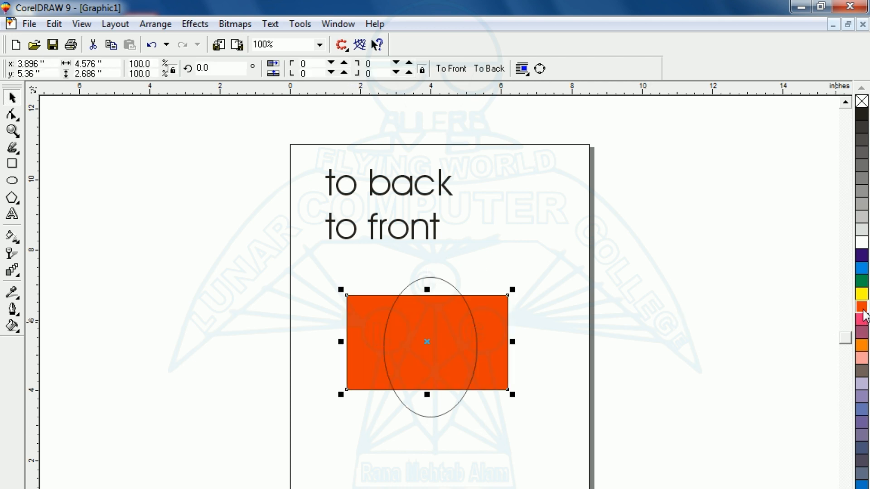
pyautogui.click(448, 283)
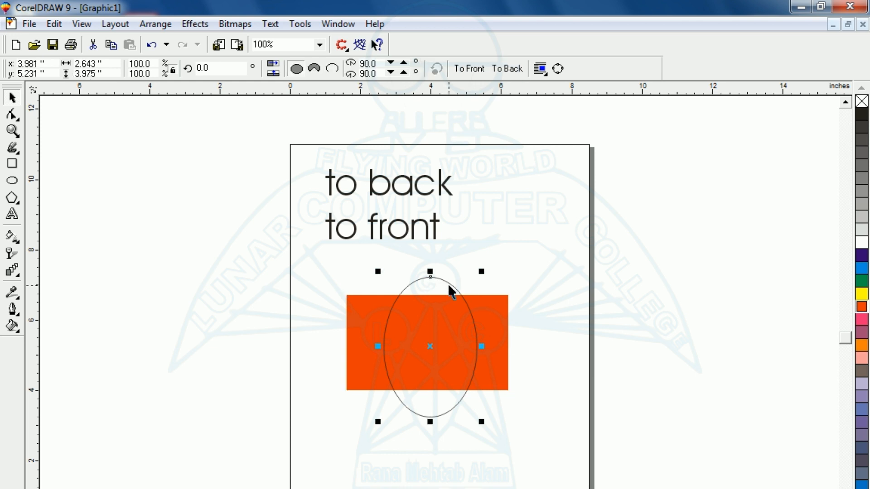
pyautogui.click(862, 282)
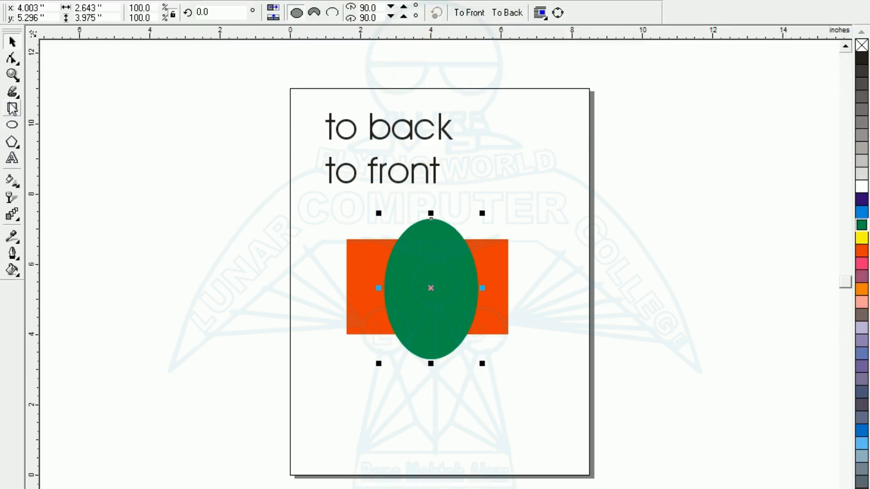
# Draw a 3-sided polygon below the ellipse and stretch it upward to about 3.01 by 2.47 inches.
pyautogui.click(20, 150)
pyautogui.click(42, 148)
pyautogui.click(304, 13)
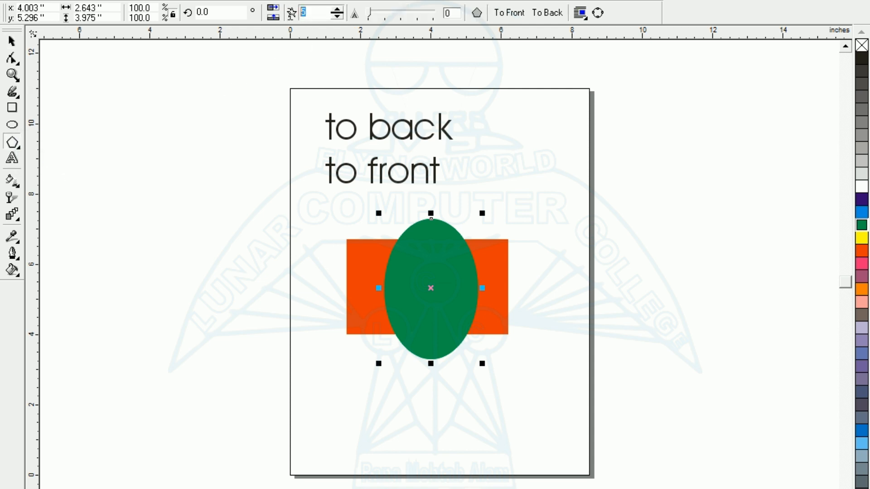
pyautogui.write('3')
pyautogui.press('Return')
pyautogui.moveTo(337, 386)
pyautogui.mouseDown()
pyautogui.moveTo(375, 442)
pyautogui.moveTo(421, 460)
pyautogui.moveTo(438, 484)
pyautogui.moveTo(446, 479)
pyautogui.mouseUp()
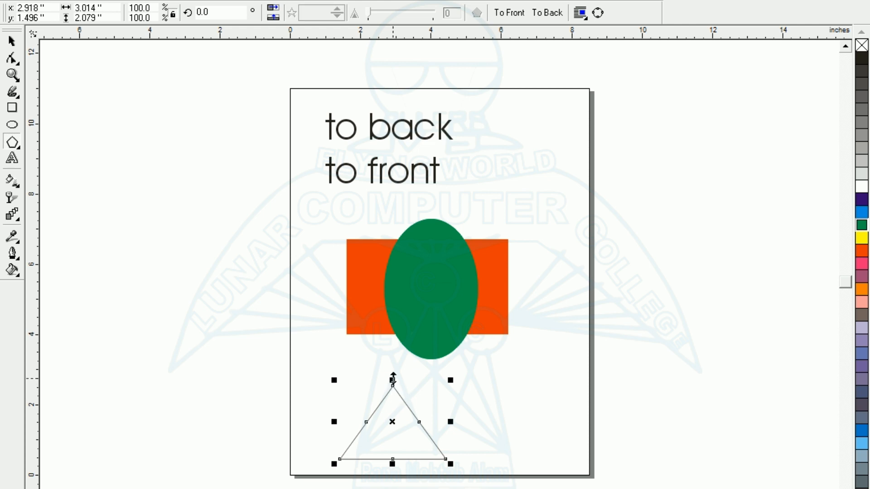
pyautogui.moveTo(393, 379); pyautogui.dragTo(393, 365)
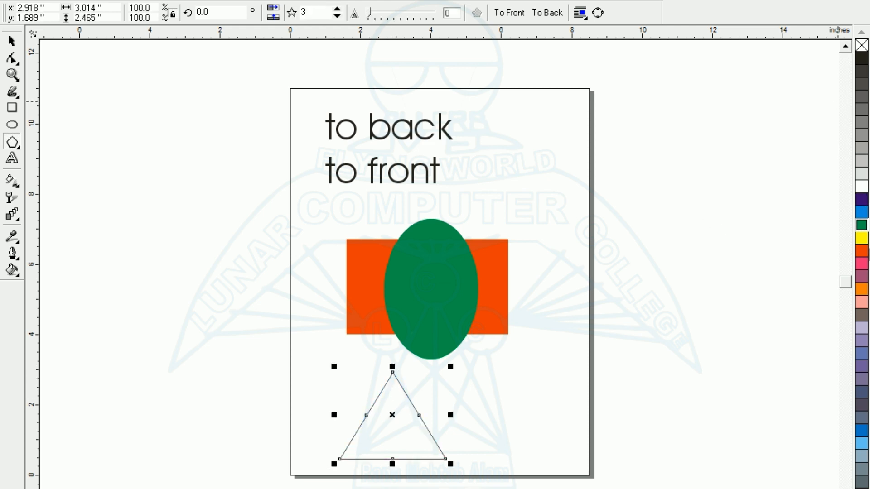
# Fill the triangle with mauve and move it over the lower part of the green ellipse.
pyautogui.click(862, 277)
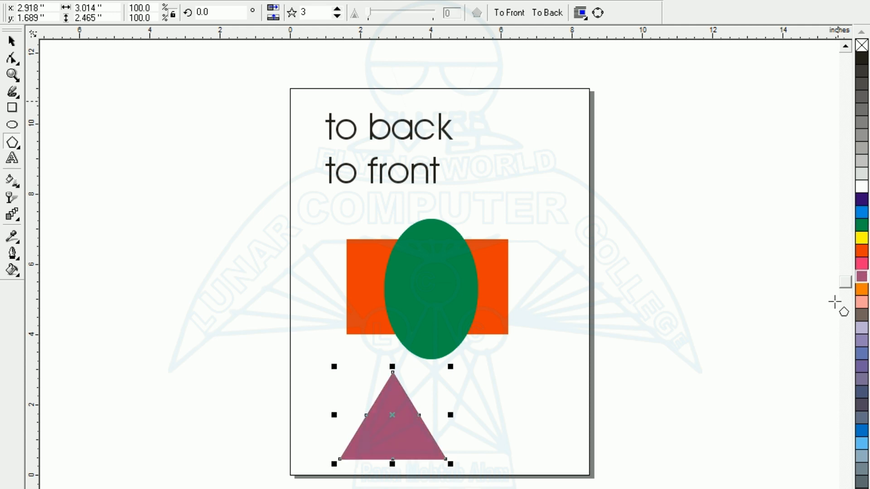
pyautogui.click(12, 41)
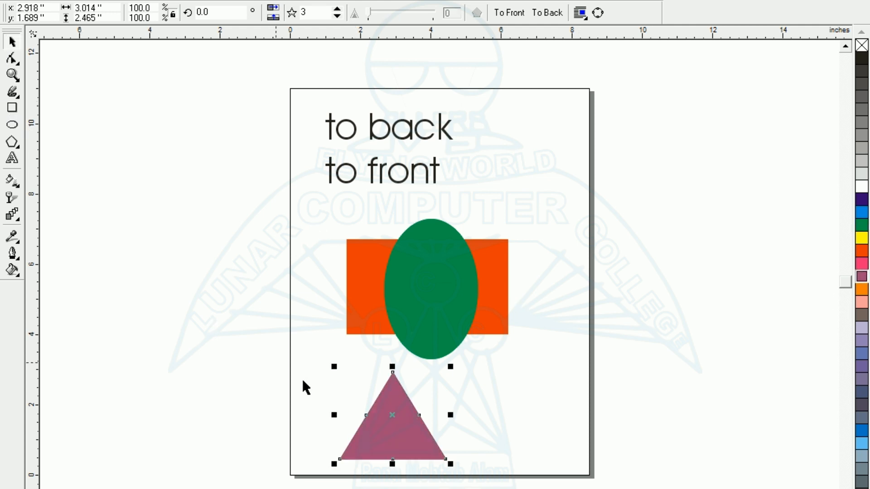
pyautogui.moveTo(402, 445); pyautogui.dragTo(439, 354)
pyautogui.click(266, 379)
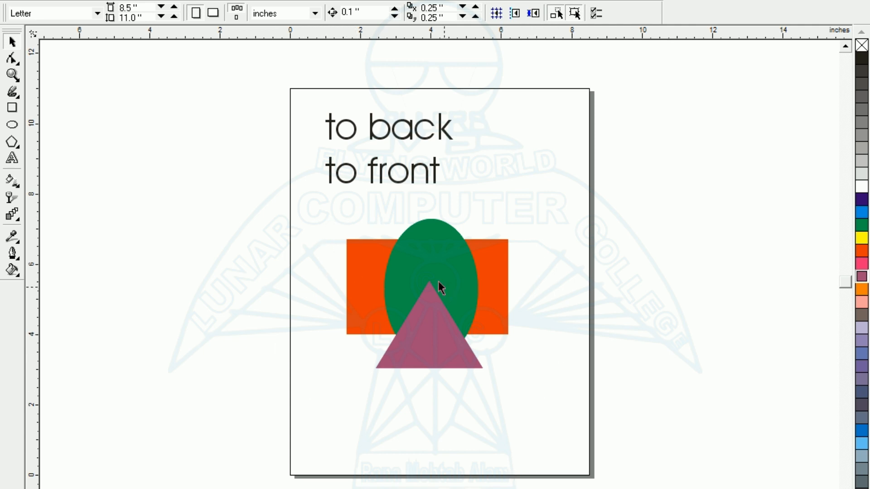
# Send the mauve triangle backward, behind the green ellipse.
pyautogui.click(449, 365)
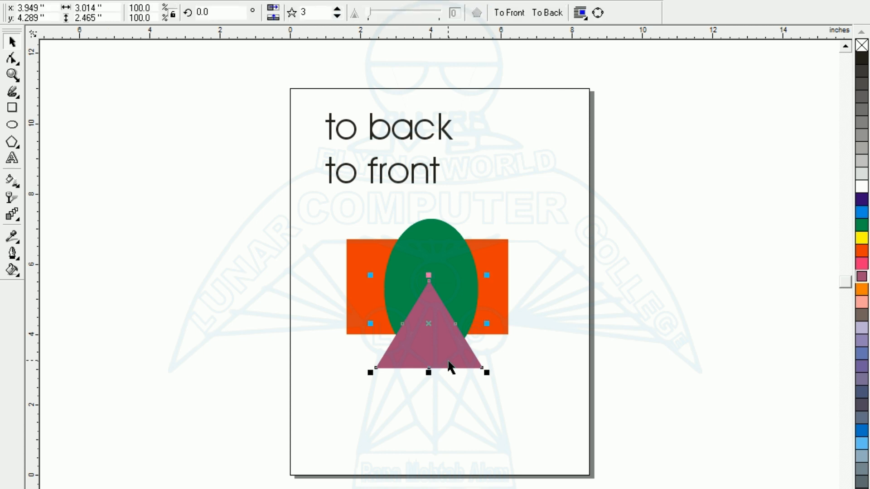
pyautogui.click(412, 240)
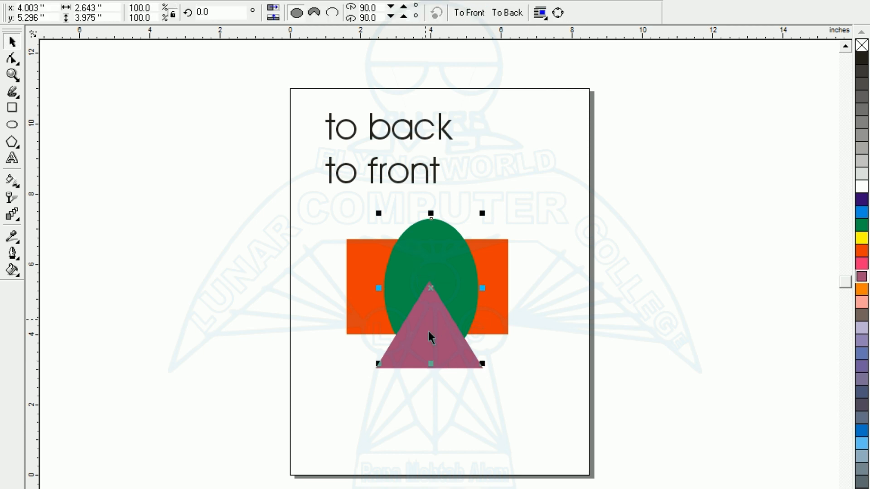
pyautogui.click(350, 322)
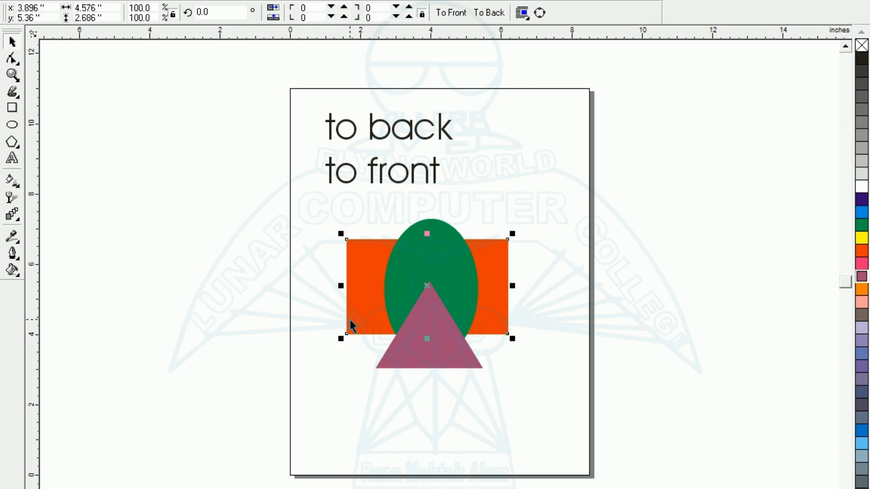
pyautogui.click(412, 369)
pyautogui.click(414, 362)
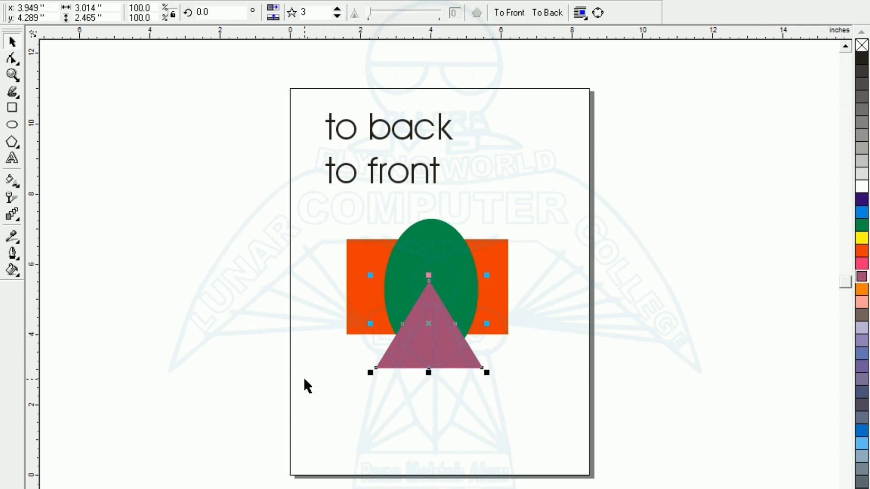
pyautogui.scroll(1, 304, 377)
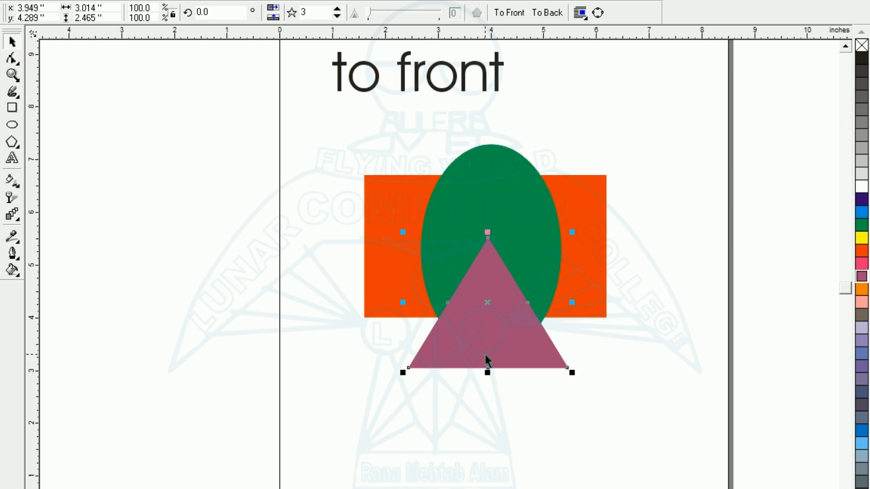
pyautogui.hotkey('shift', 'pagedown')
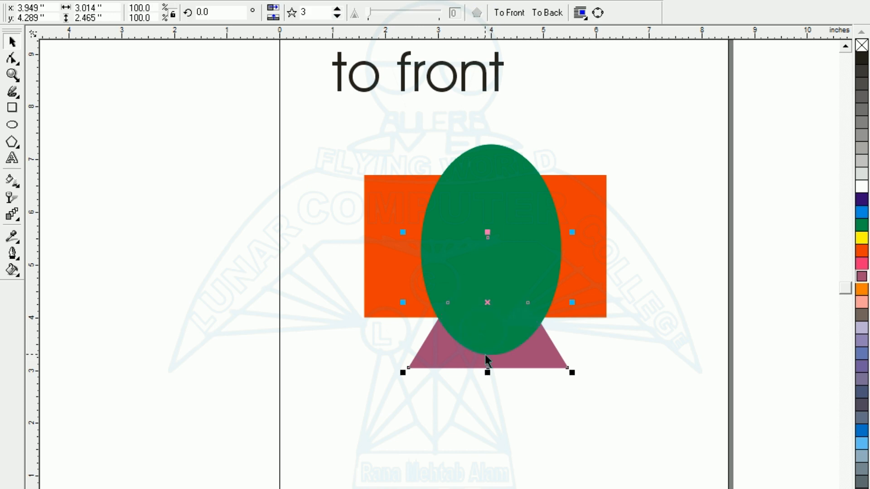
# Undo a trial stretch of the triangle, and move the green ellipse up and right to about x 5.09, y 5.91 inches.
pyautogui.moveTo(488, 233); pyautogui.dragTo(486, 184)
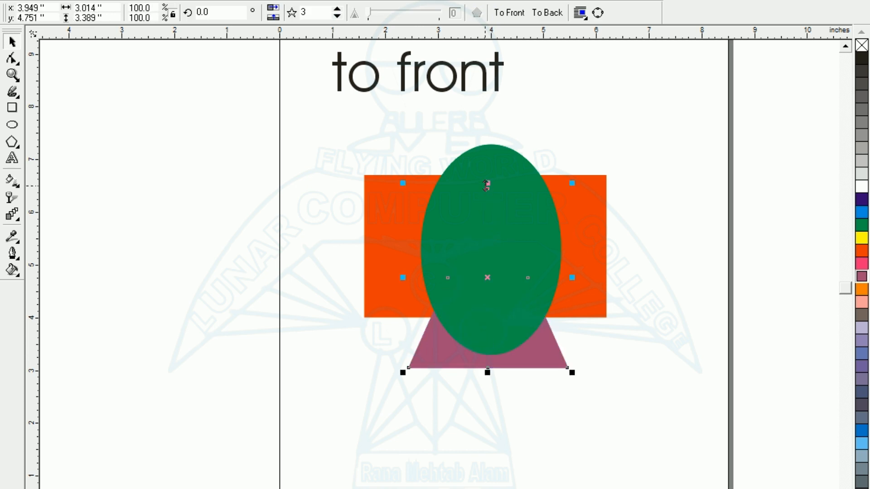
pyautogui.hotkey('ctrl', 'z')
pyautogui.click(485, 165)
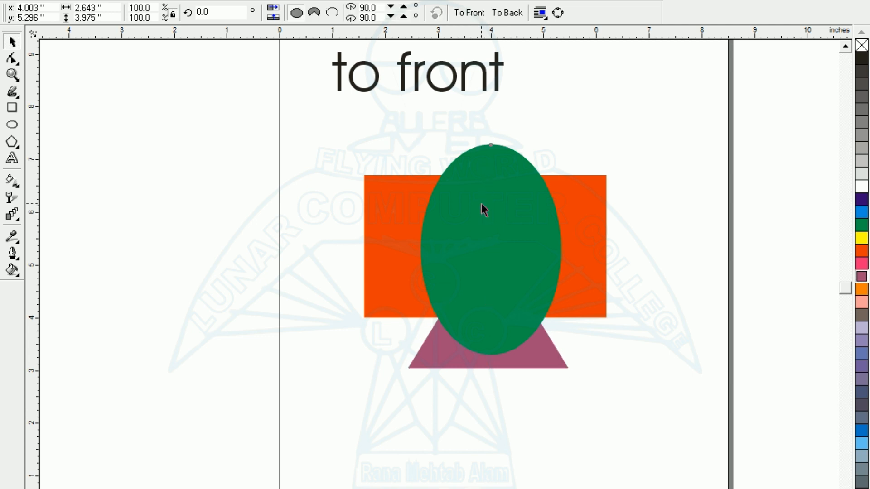
pyautogui.moveTo(481, 204); pyautogui.dragTo(479, 140)
pyautogui.moveTo(479, 190); pyautogui.dragTo(543, 222)
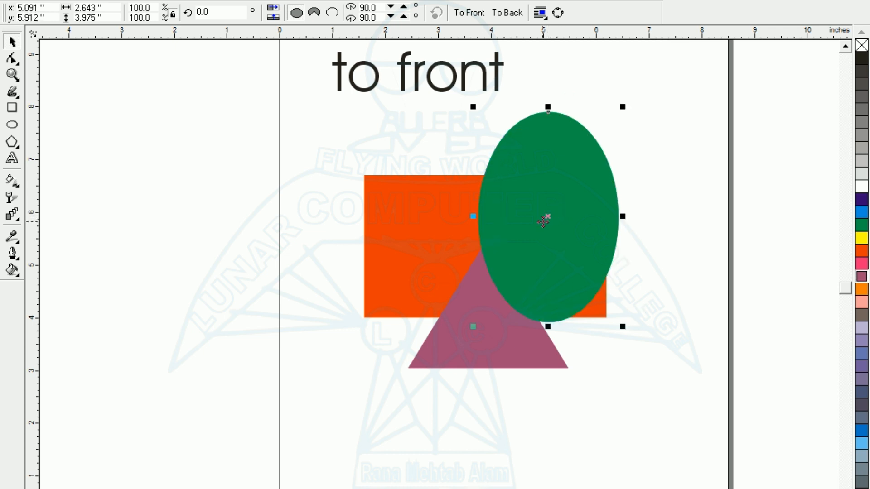
# Send the green ellipse back one level, behind the mauve triangle.
pyautogui.click(400, 265)
pyautogui.click(531, 237)
pyautogui.click(551, 236)
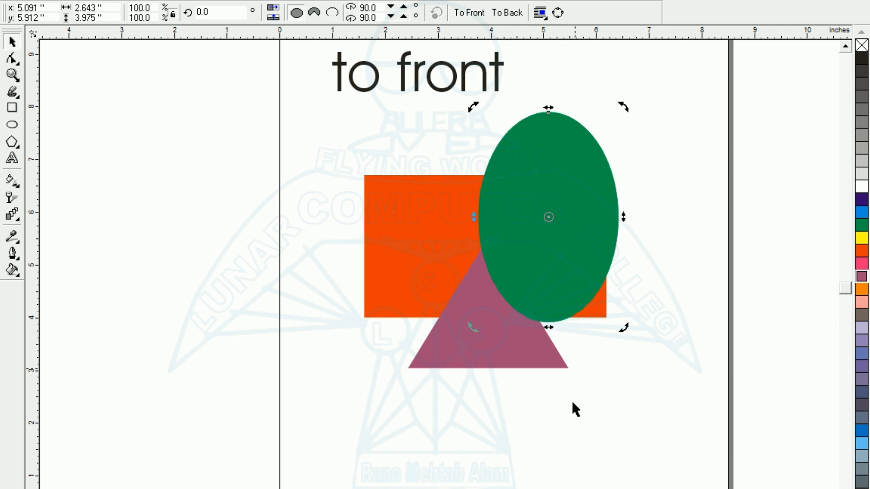
pyautogui.click(556, 264)
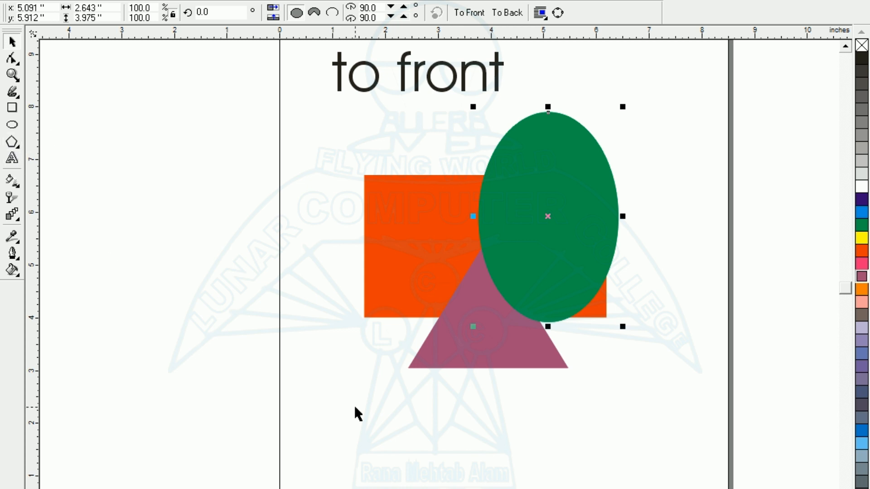
pyautogui.click(661, 297)
pyautogui.click(582, 254)
pyautogui.press('Escape')
pyautogui.click(554, 257)
pyautogui.hotkey('ctrl', 'pagedown')
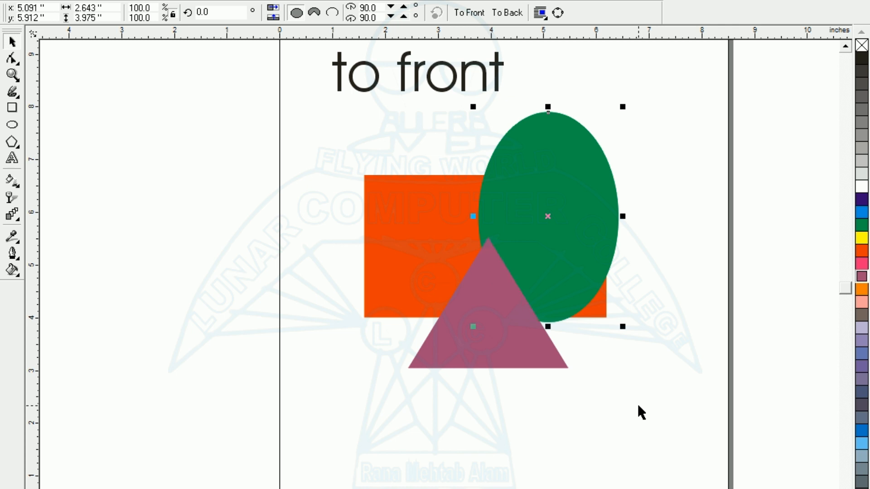
# Move the ellipse and triangle over the rectangle's middle, and bring the rectangle forward one level, in front of the ellipse.
pyautogui.moveTo(563, 277); pyautogui.dragTo(519, 276)
pyautogui.moveTo(488, 301)
pyautogui.mouseDown()
pyautogui.moveTo(457, 303)
pyautogui.moveTo(502, 299)
pyautogui.mouseUp()
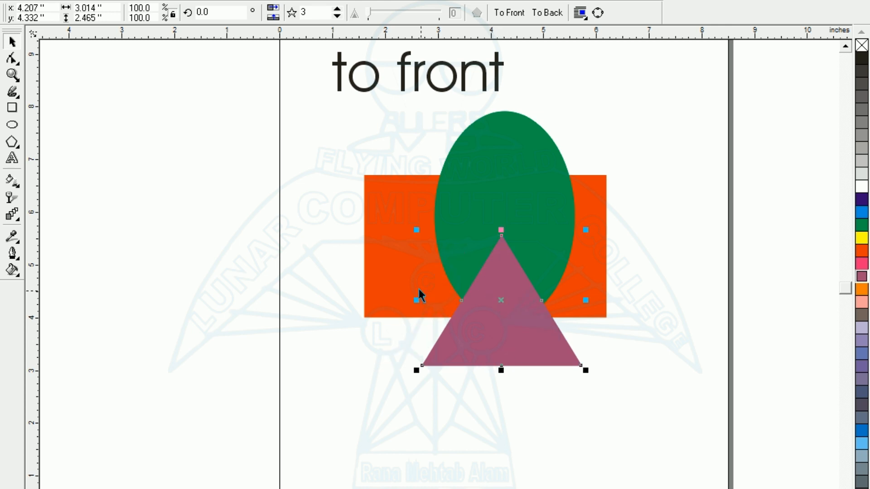
pyautogui.click(386, 259)
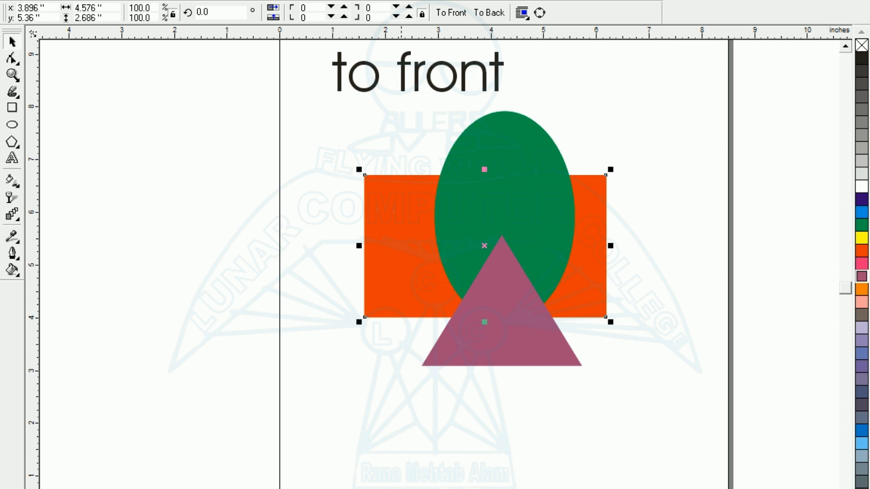
pyautogui.hotkey('ctrl', 'pageup')
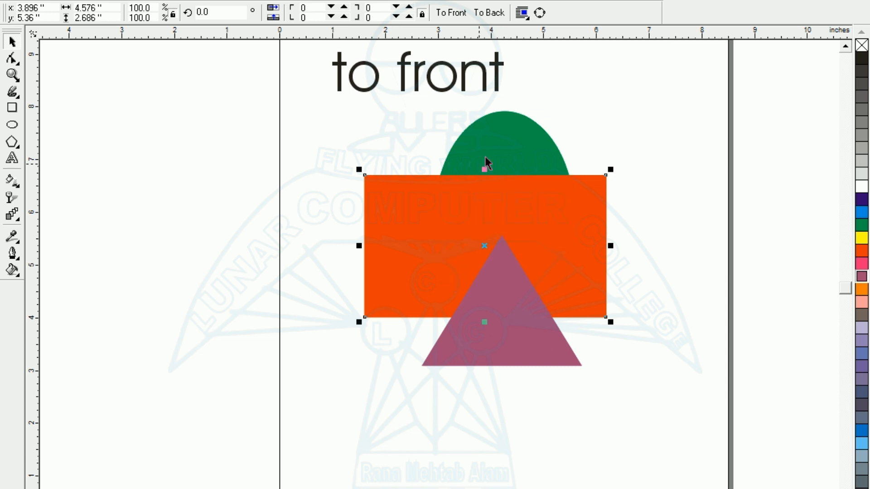
# Shift the ellipse, rectangle and triangle slightly into closer alignment, and bring the rectangle forward in front of the triangle.
pyautogui.moveTo(484, 156); pyautogui.dragTo(481, 141)
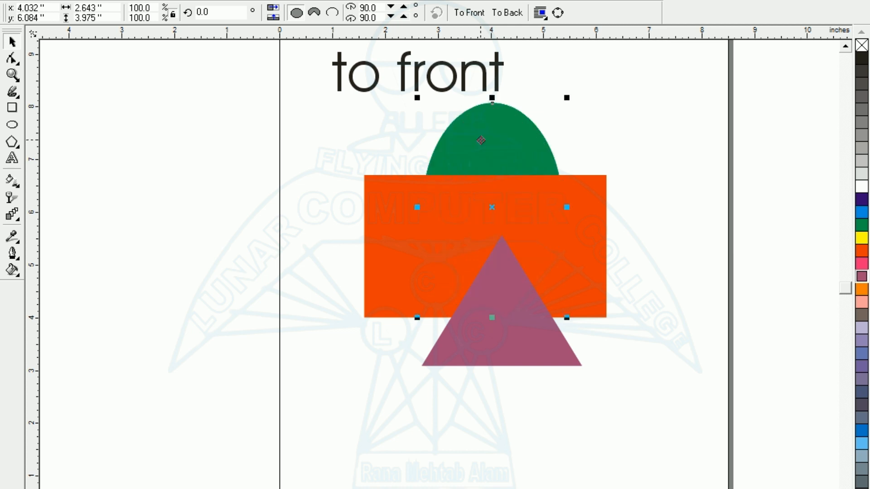
pyautogui.moveTo(431, 214); pyautogui.dragTo(444, 207)
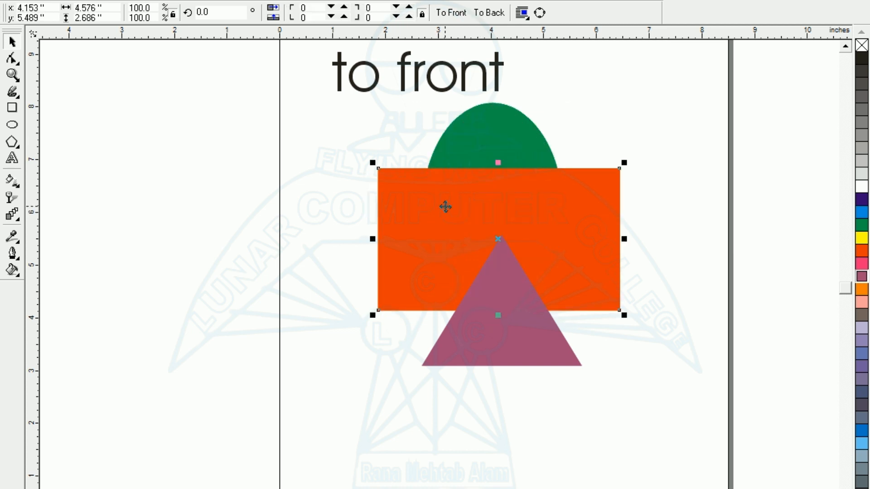
pyautogui.moveTo(496, 335); pyautogui.dragTo(491, 320)
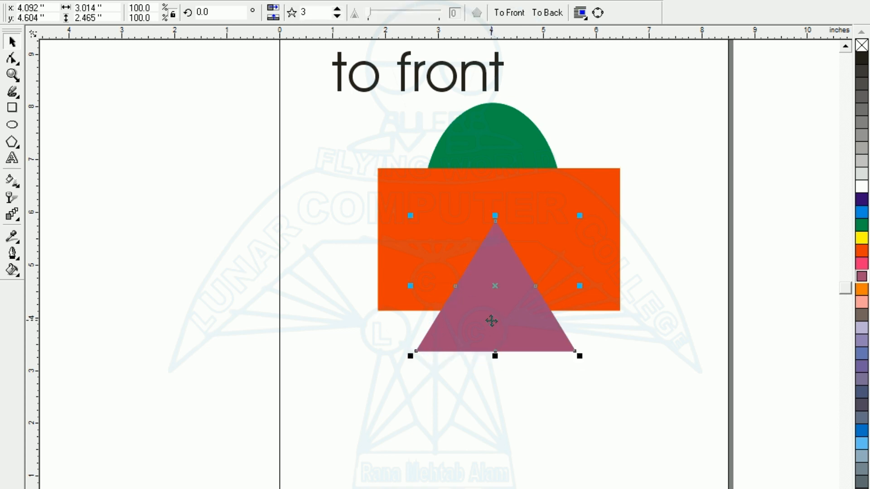
pyautogui.click(404, 187)
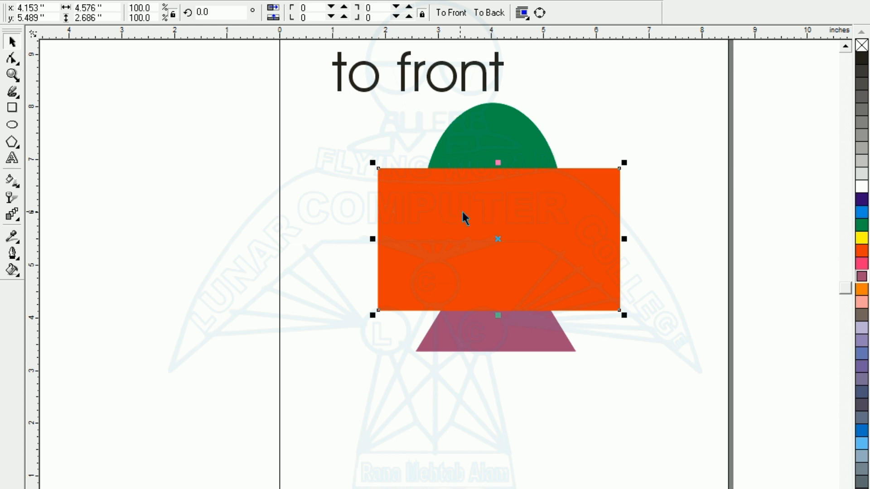
# Send the rectangle behind the triangle and ellipse, and place it across their lower part at about x 4.05, y 4.27 inches.
pyautogui.moveTo(464, 213); pyautogui.dragTo(608, 219)
pyautogui.moveTo(607, 219); pyautogui.dragTo(470, 375)
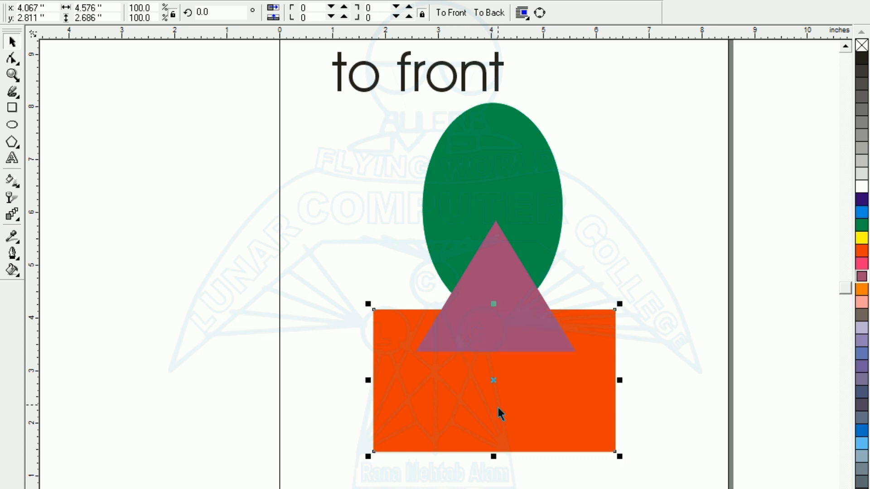
pyautogui.moveTo(500, 412); pyautogui.dragTo(496, 344)
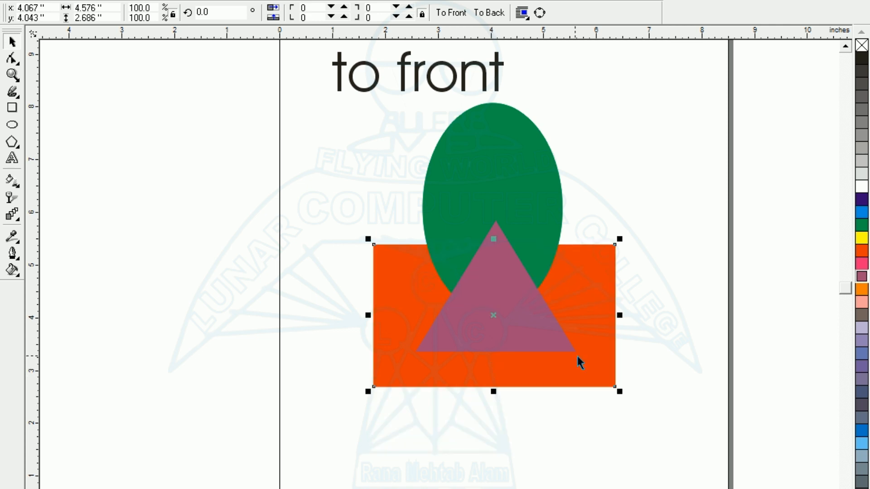
pyautogui.moveTo(567, 372); pyautogui.dragTo(567, 360)
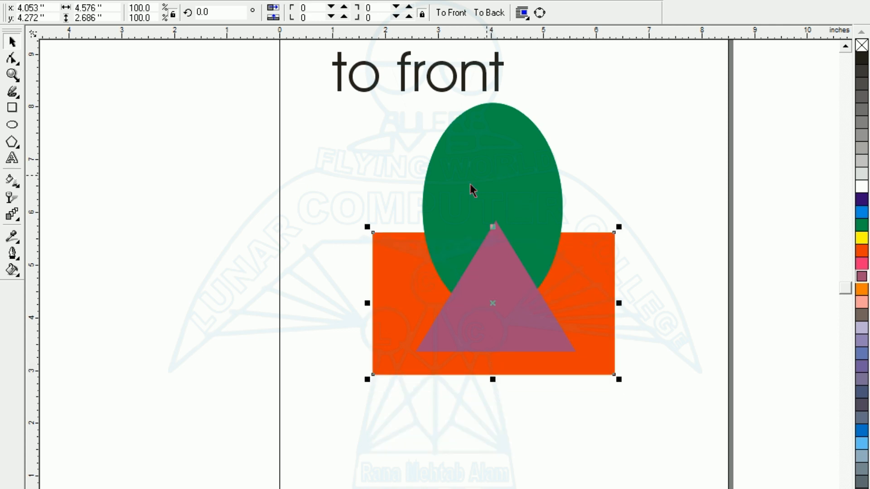
# Move the mauve triangle down to about x 4.06, y 3.2 inches and send it to the back, behind the rectangle.
pyautogui.click(364, 332)
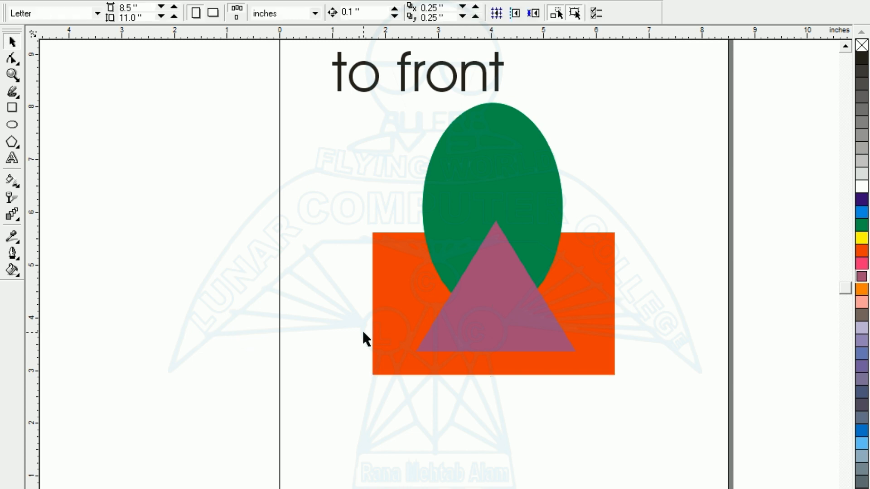
pyautogui.click(499, 315)
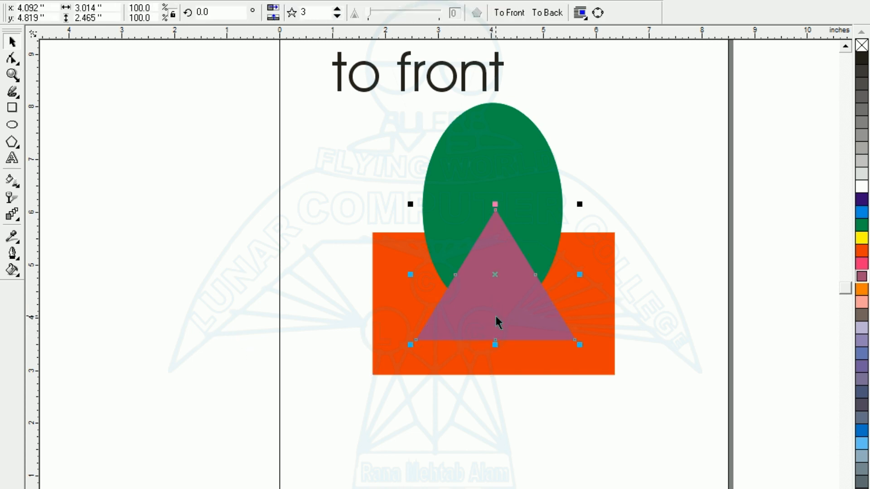
pyautogui.click(484, 386)
pyautogui.click(474, 316)
pyautogui.moveTo(475, 317); pyautogui.dragTo(473, 401)
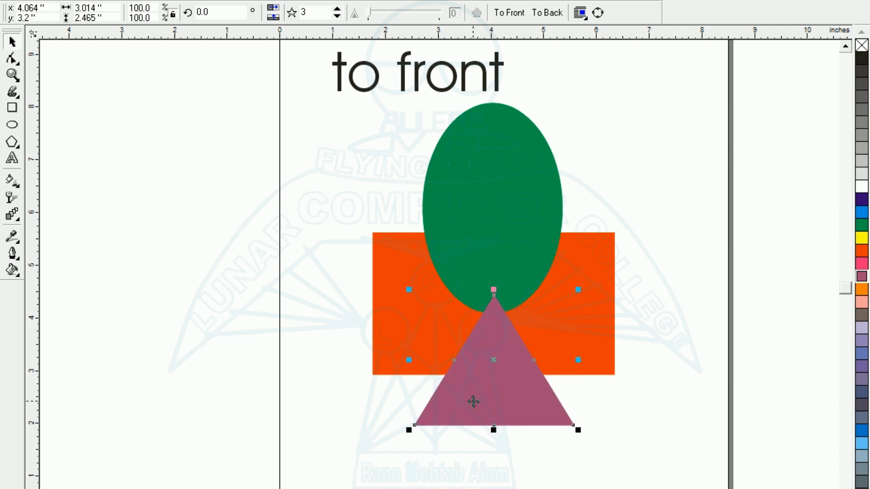
pyautogui.hotkey('shift', 'pagedown')
pyautogui.click(435, 444)
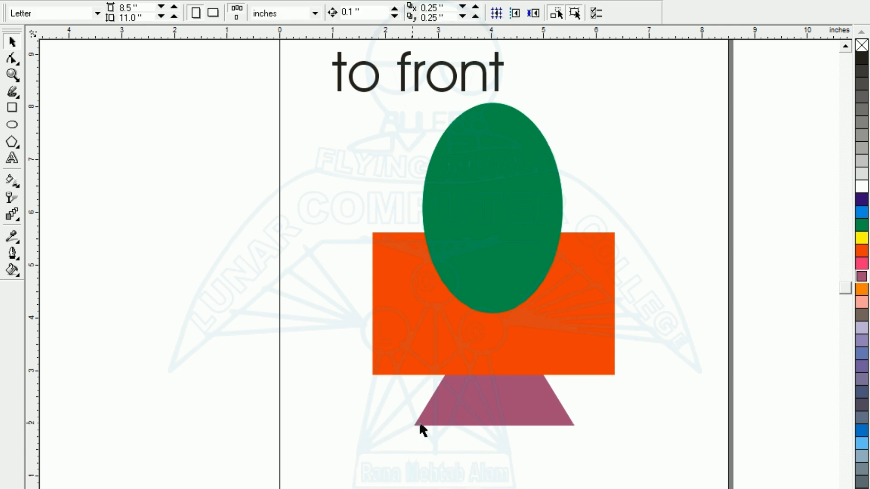
pyautogui.click(486, 412)
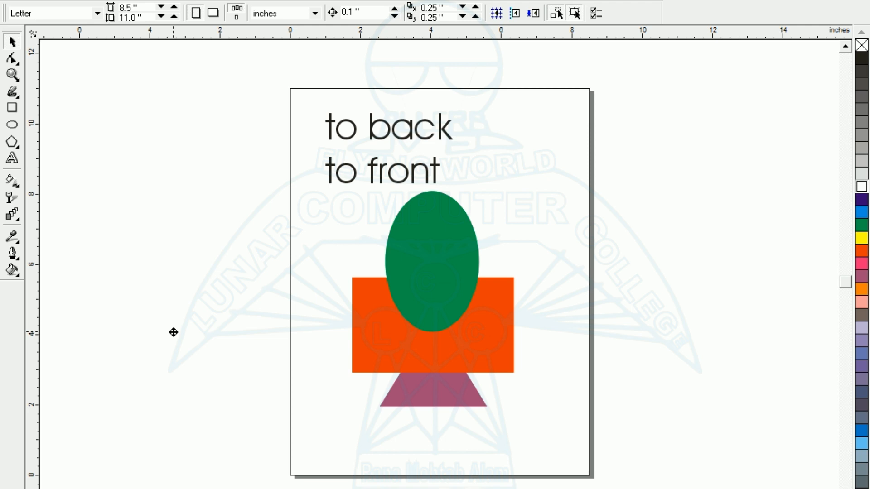
# Delete all objects and draw a rectangle about 8.29 by 2.36 inches across the upper part of the page.
pyautogui.moveTo(282, 80); pyautogui.dragTo(583, 468)
pyautogui.press('Delete')
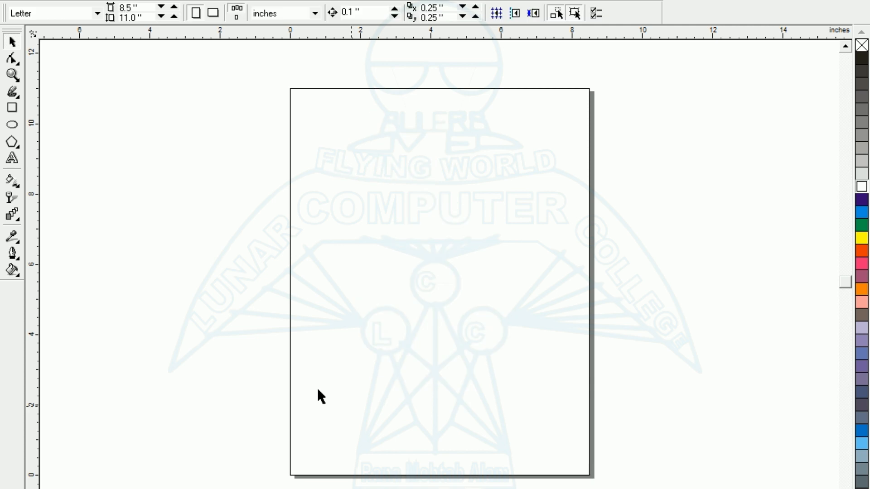
pyautogui.click(9, 110)
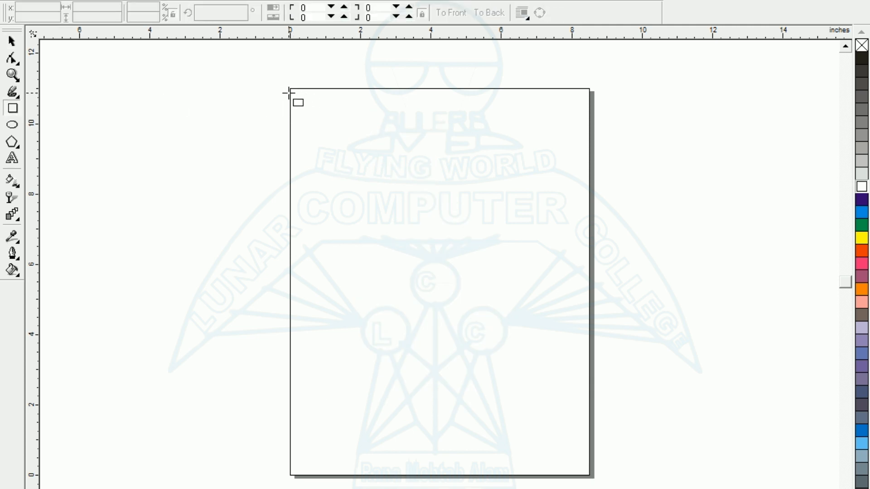
pyautogui.moveTo(290, 90); pyautogui.dragTo(587, 173)
pyautogui.hotkey('shift', 'F2')
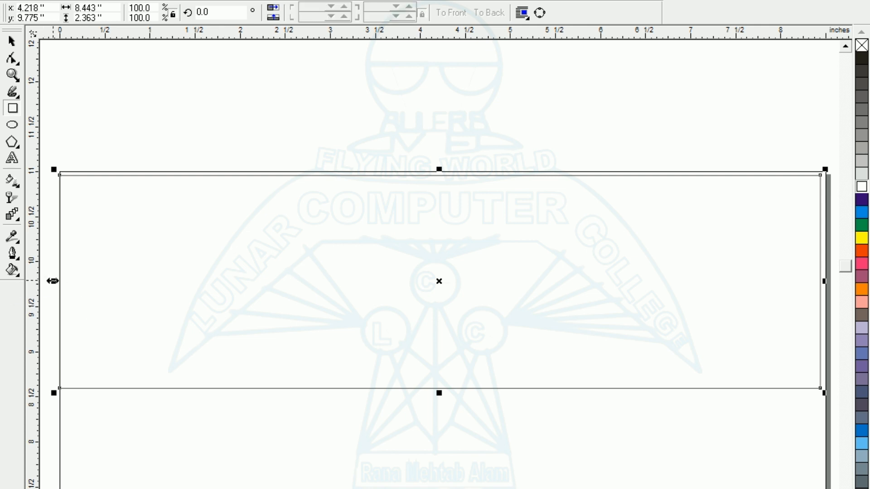
pyautogui.moveTo(54, 281); pyautogui.dragTo(67, 281)
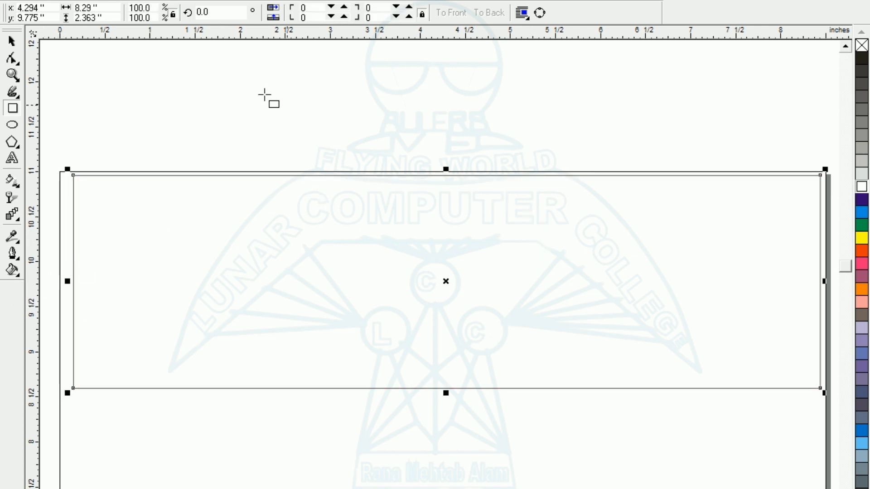
pyautogui.click(11, 44)
pyautogui.click(117, 57)
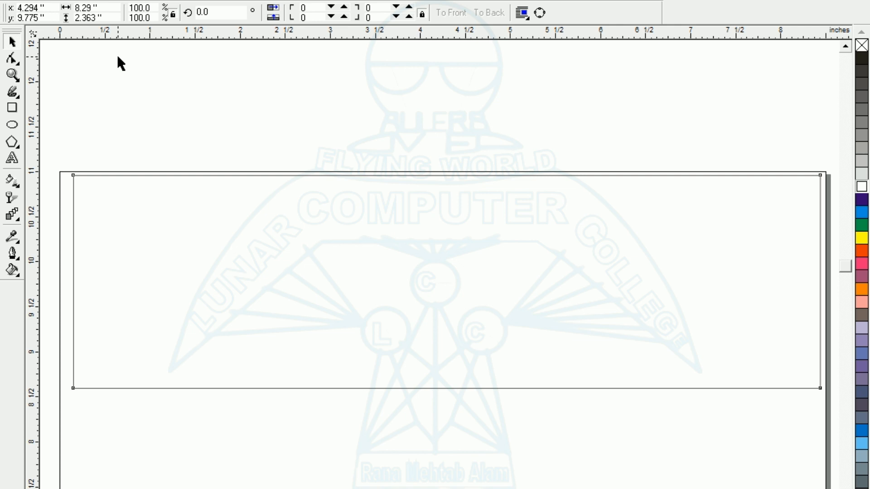
# Fill the rectangle with orange-red and shift it to about x 4.23, y 9.76 inches.
pyautogui.click(527, 348)
pyautogui.click(862, 251)
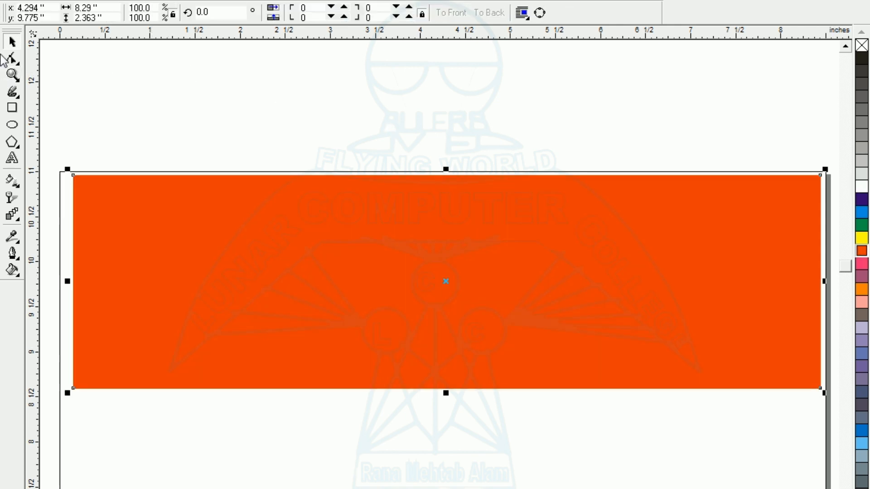
pyautogui.click(199, 94)
pyautogui.click(198, 94)
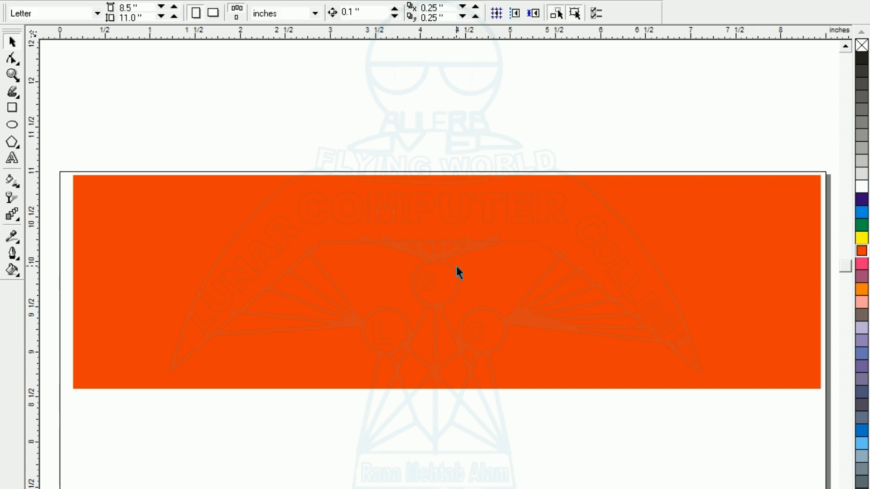
pyautogui.click(457, 267)
pyautogui.moveTo(456, 267); pyautogui.dragTo(450, 268)
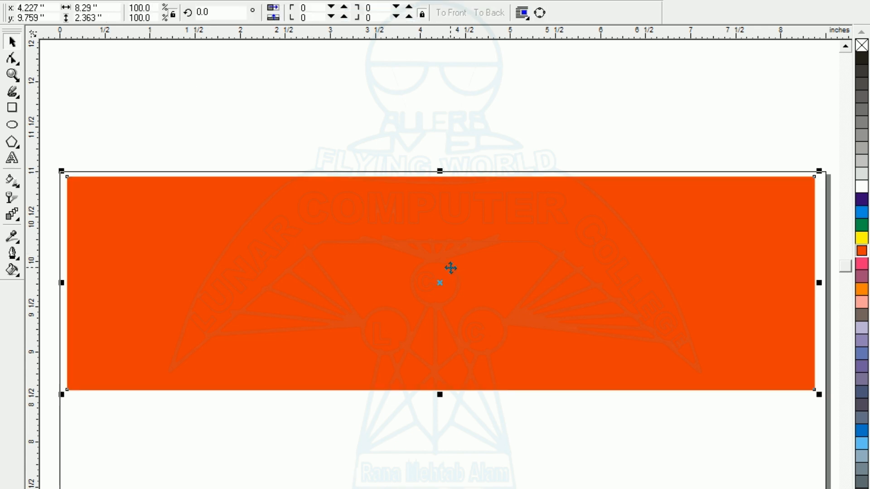
# Convert the rectangle to curves and raise its lower-left node to about y 9.7 inches so the lower edge slopes.
pyautogui.hotkey('ctrl', 'q')
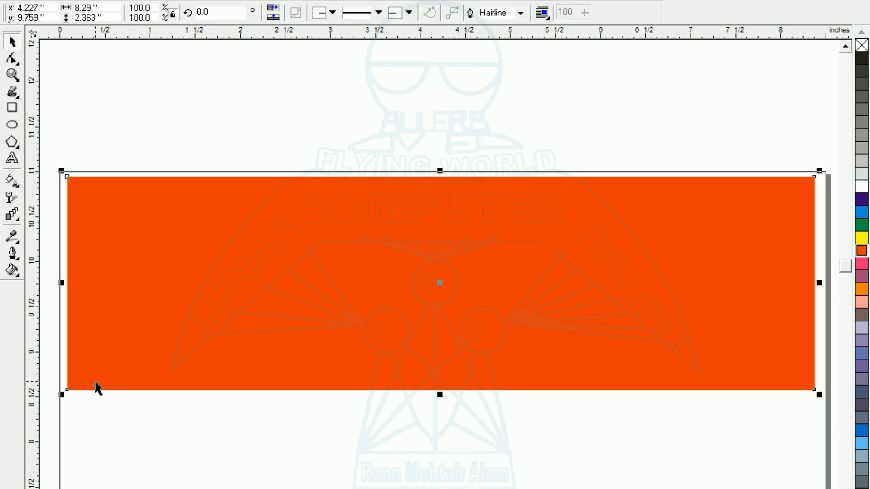
pyautogui.click(13, 60)
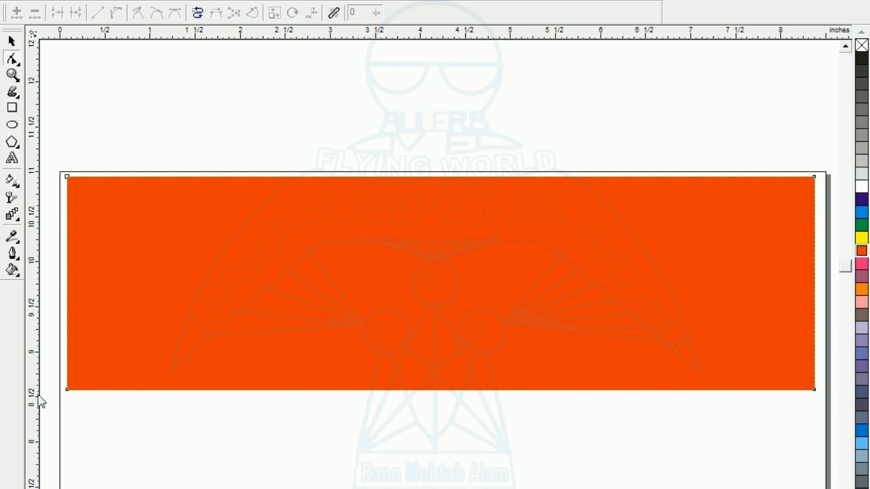
pyautogui.click(67, 388)
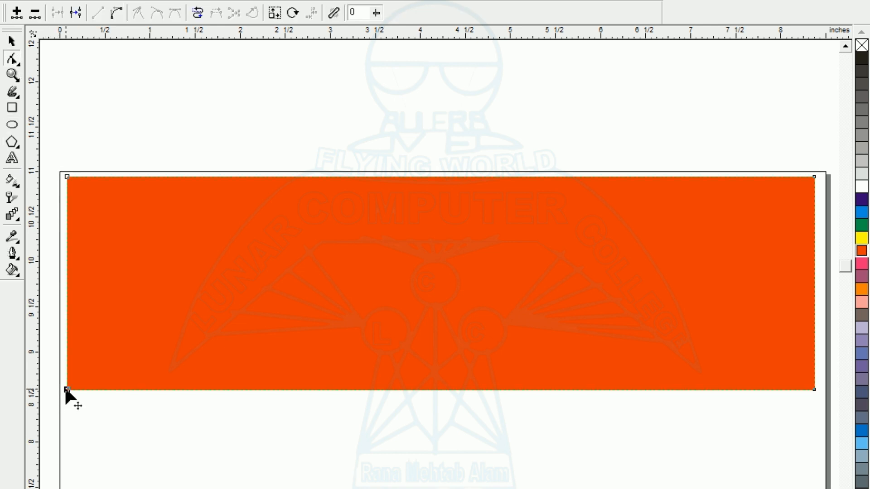
pyautogui.moveTo(66, 388); pyautogui.dragTo(78, 291)
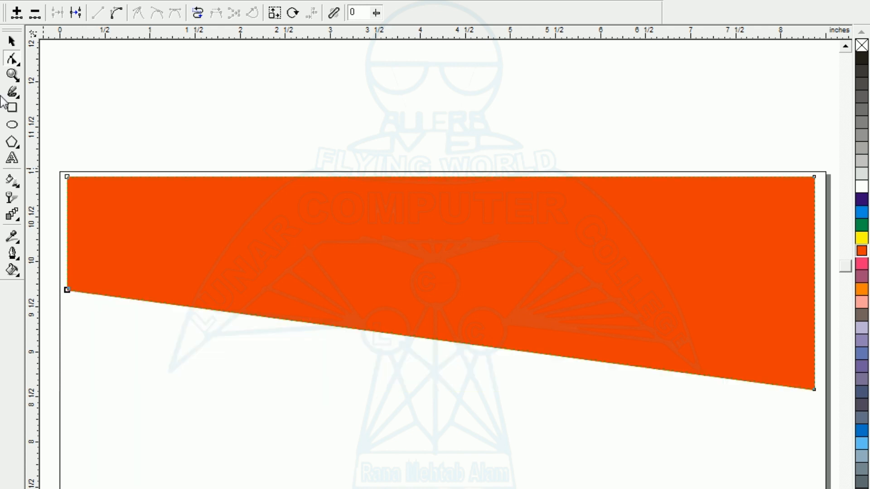
pyautogui.click(11, 41)
pyautogui.click(188, 118)
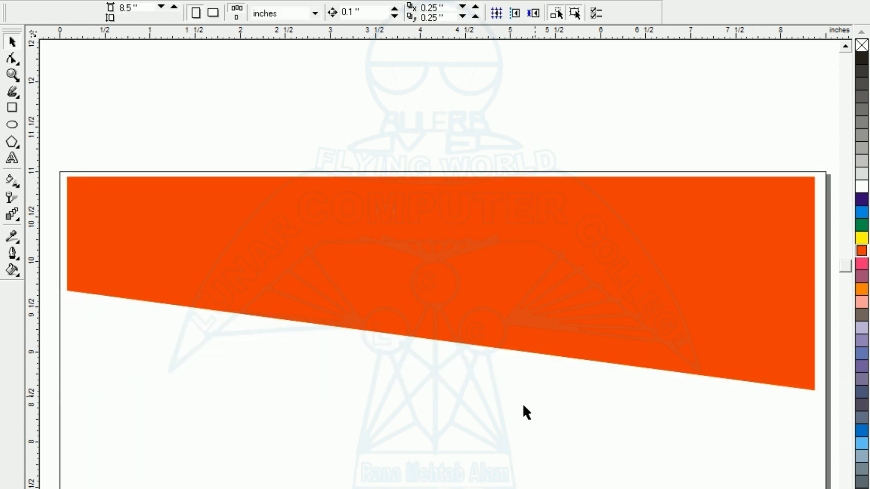
# Place a blue copy of the sloped orange shape behind it, shifted down to about y 9.67 inches.
pyautogui.scroll(-2, 410, 301)
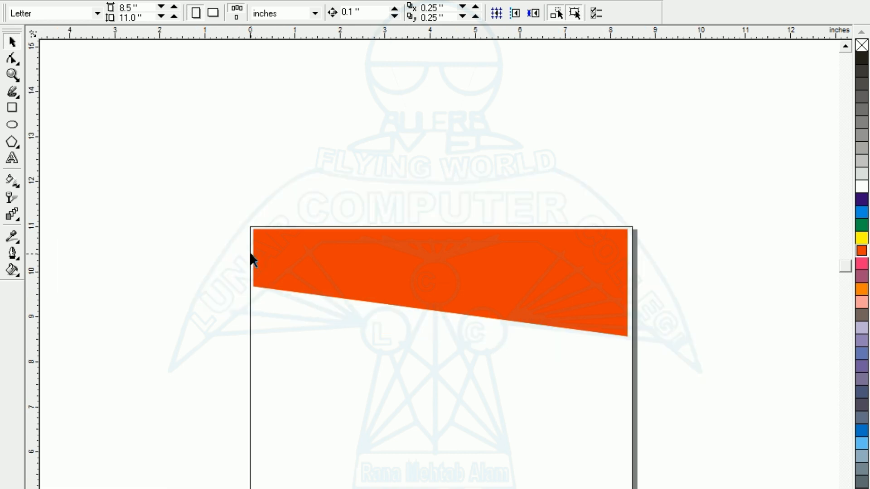
pyautogui.click(434, 291)
pyautogui.hotkey('shift', 'F2')
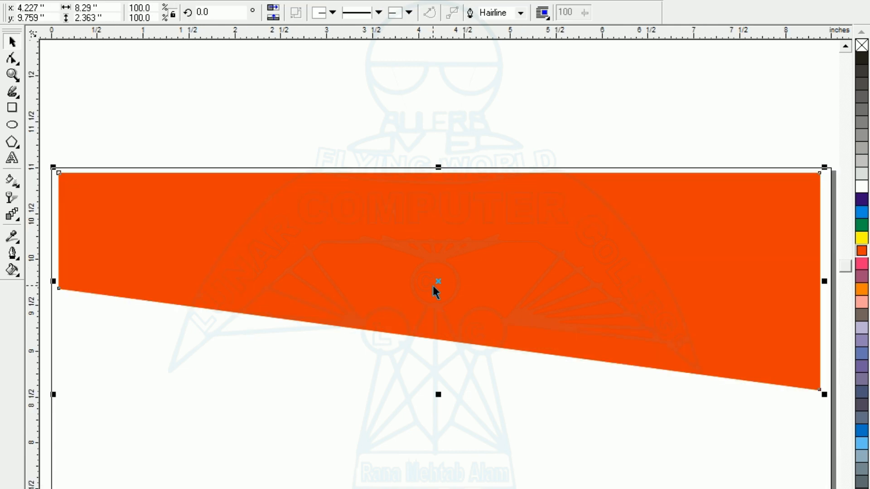
pyautogui.press('Escape')
pyautogui.moveTo(436, 281); pyautogui.dragTo(434, 292)
pyautogui.hotkey('ctrl', 'z')
pyautogui.moveTo(438, 283); pyautogui.dragTo(435, 290)
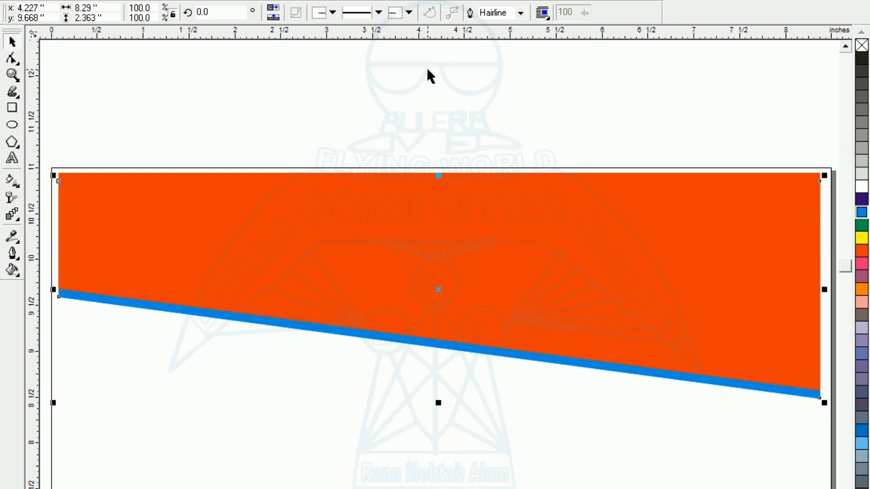
pyautogui.click(354, 407)
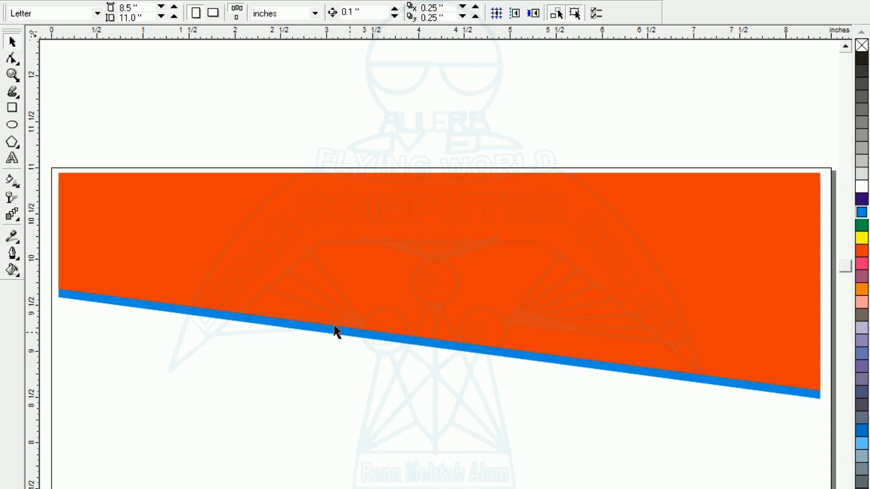
# Move the blue shape down to about y 9.56 inches and layer a white copy at about y 9.67 between it and the orange shape.
pyautogui.click(227, 318)
pyautogui.moveTo(227, 318); pyautogui.dragTo(227, 327)
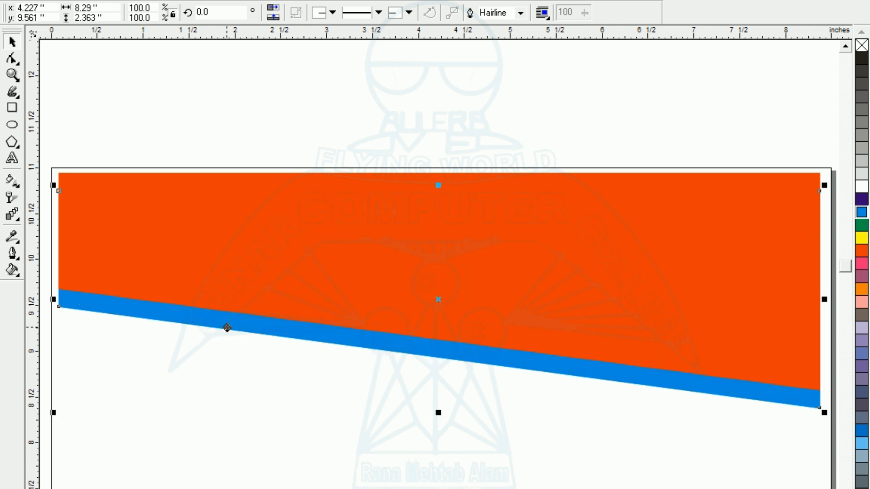
pyautogui.moveTo(279, 240); pyautogui.dragTo(281, 231)
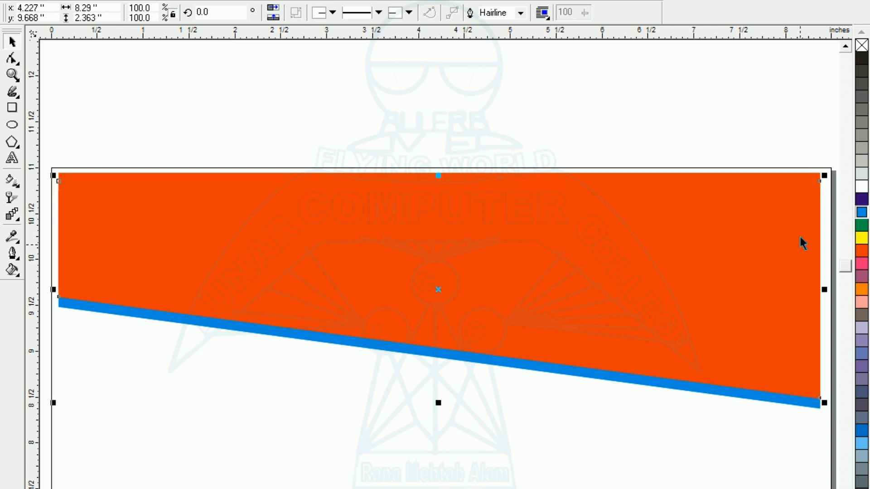
pyautogui.click(860, 191)
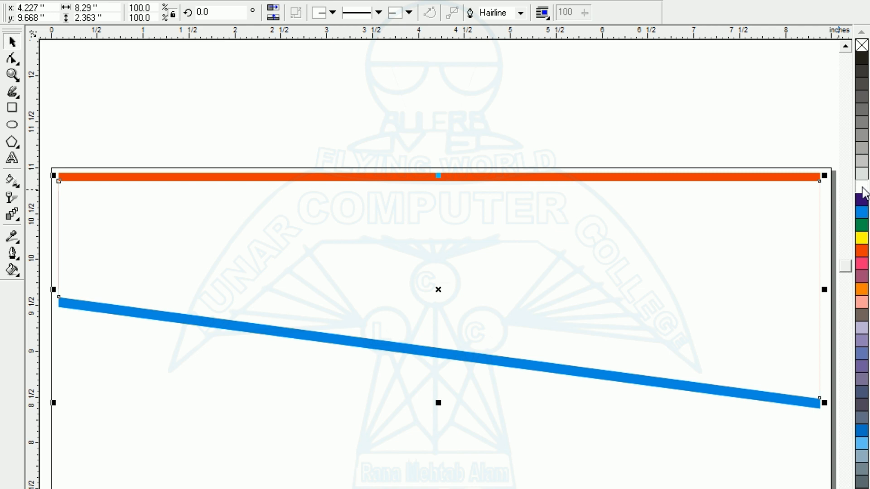
pyautogui.hotkey('ctrl', 'z')
pyautogui.click(638, 465)
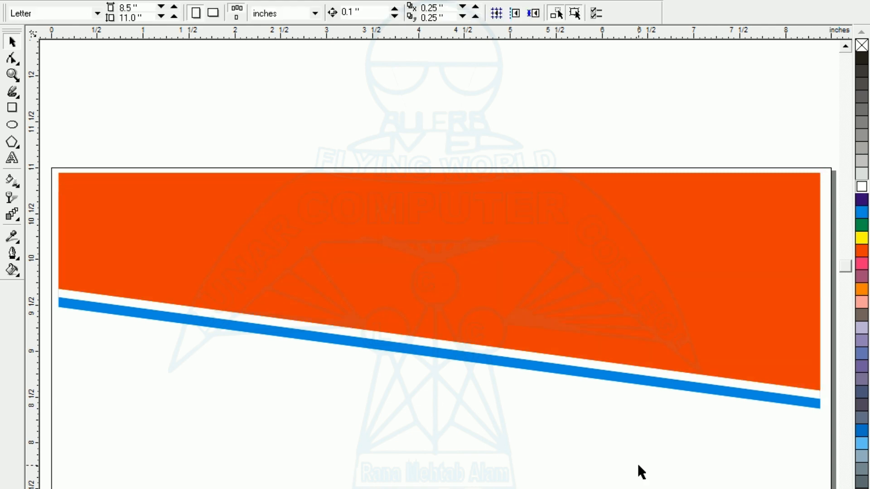
# Examine the layered orange, white and blue shapes up close, selecting individual layers to inspect how they are stacked.
pyautogui.press('F3')
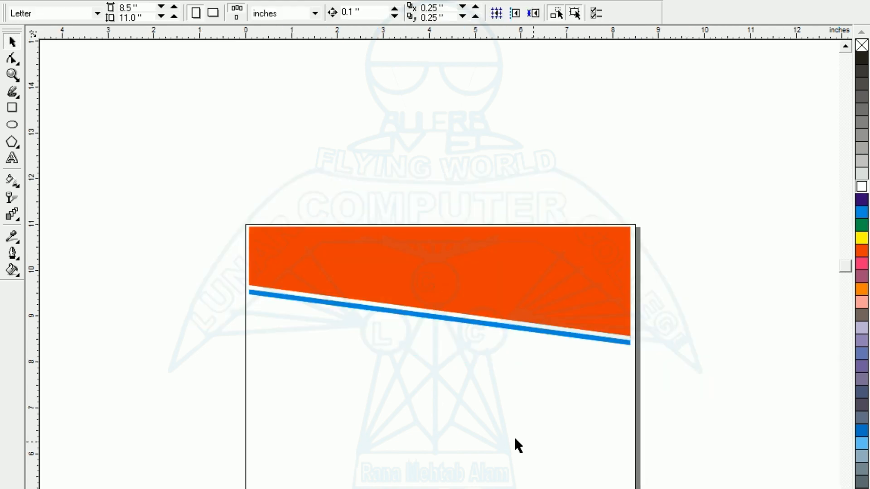
pyautogui.moveTo(200, 166); pyautogui.dragTo(752, 409)
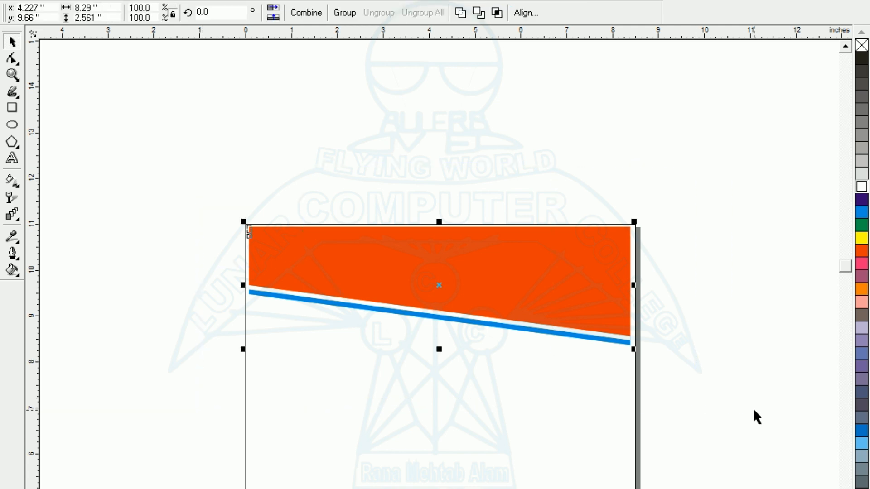
pyautogui.hotkey('shift', 'F2')
pyautogui.click(552, 443)
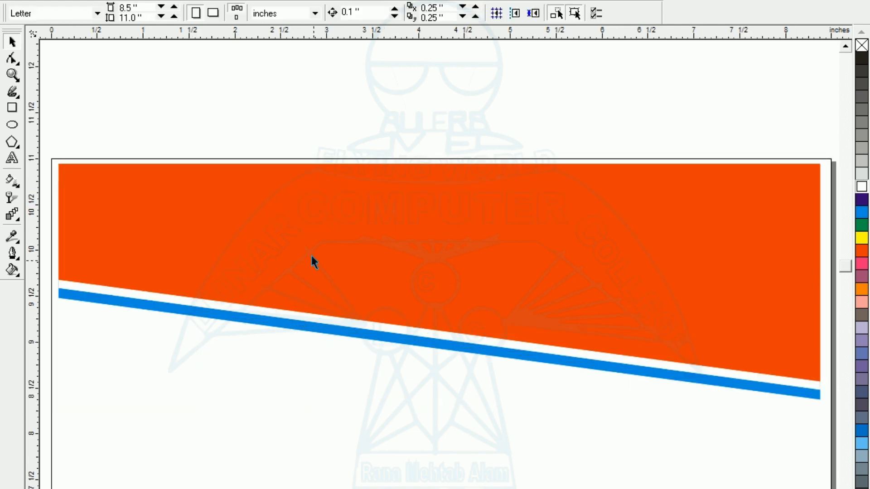
pyautogui.click(310, 257)
pyautogui.click(297, 418)
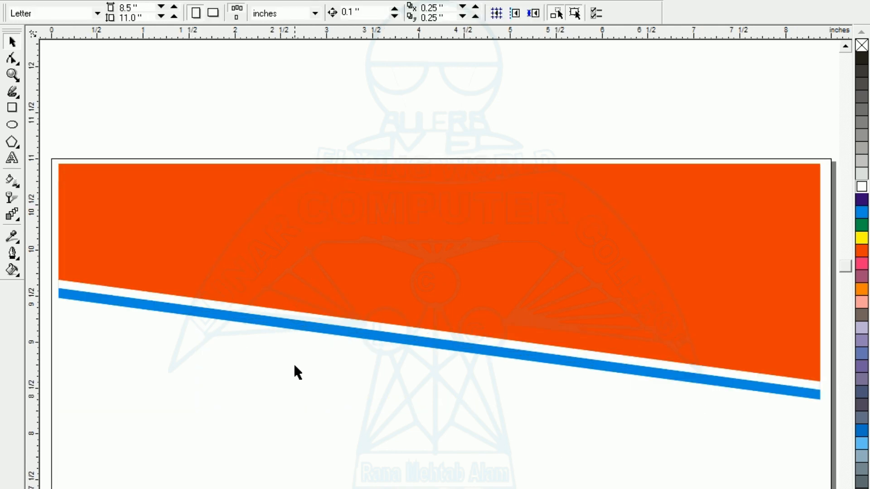
pyautogui.click(295, 330)
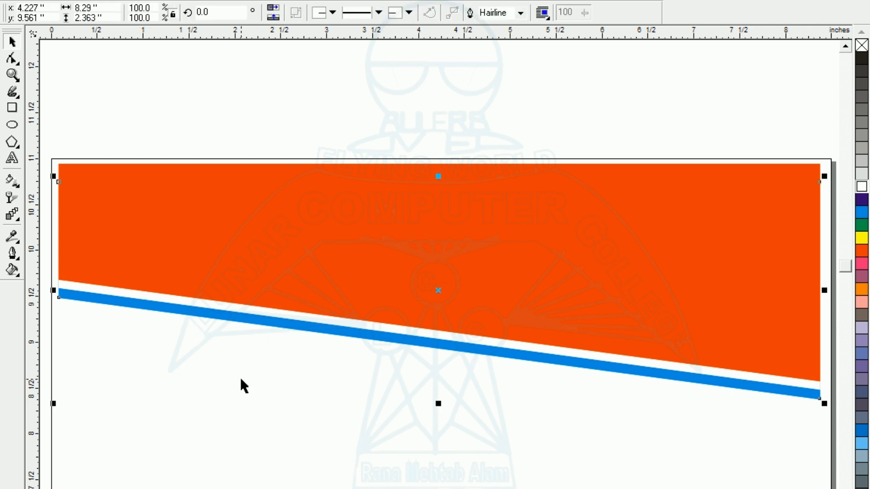
pyautogui.click(84, 304)
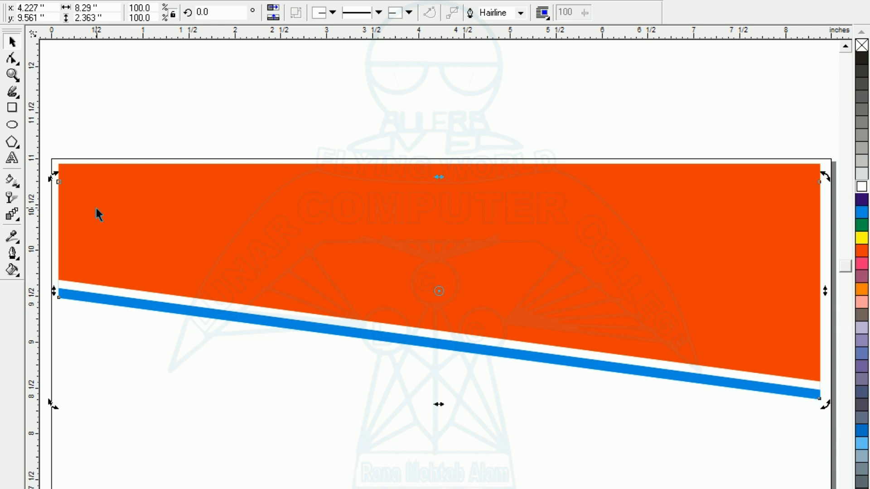
pyautogui.click(156, 204)
pyautogui.click(151, 113)
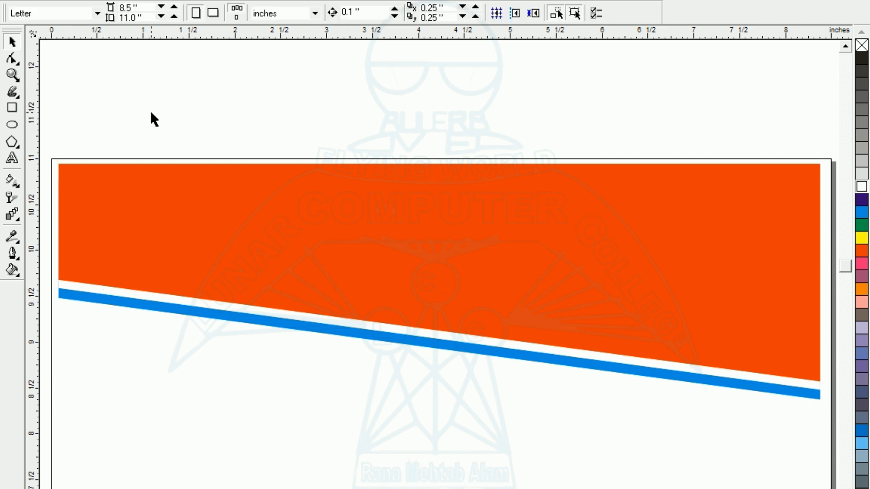
# Fill the white middle shape with black.
pyautogui.click(128, 299)
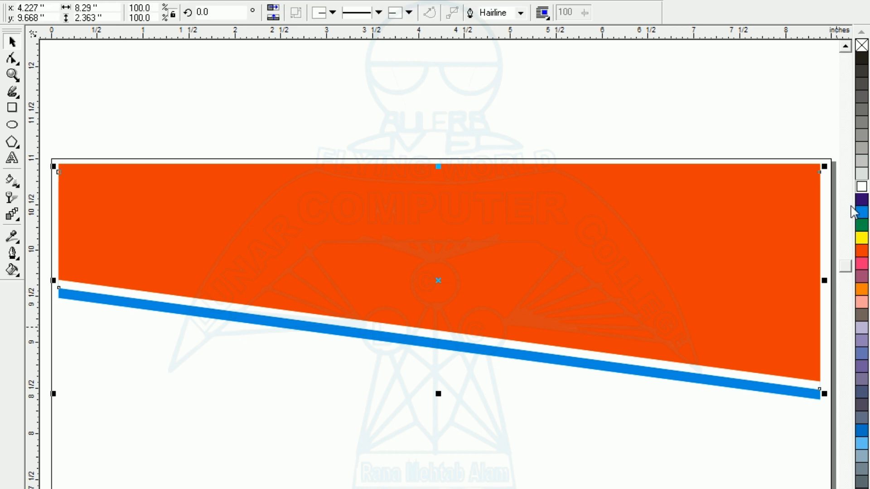
pyautogui.click(860, 60)
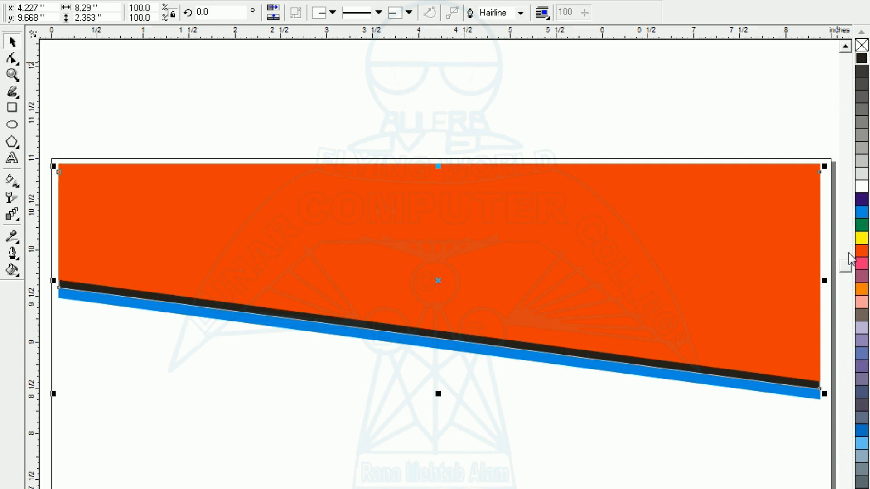
# Try yellow, pink and light orange fills on the middle sloped shape, and return its fill to black.
pyautogui.click(861, 237)
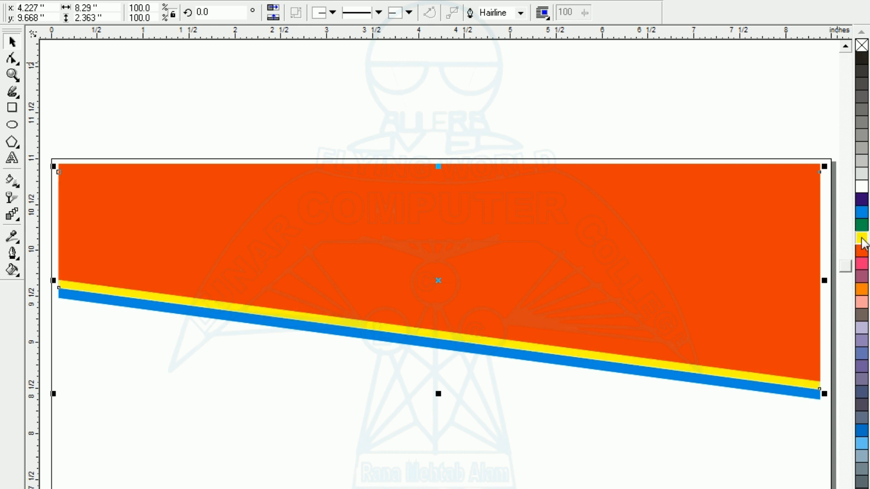
pyautogui.click(862, 263)
pyautogui.click(862, 290)
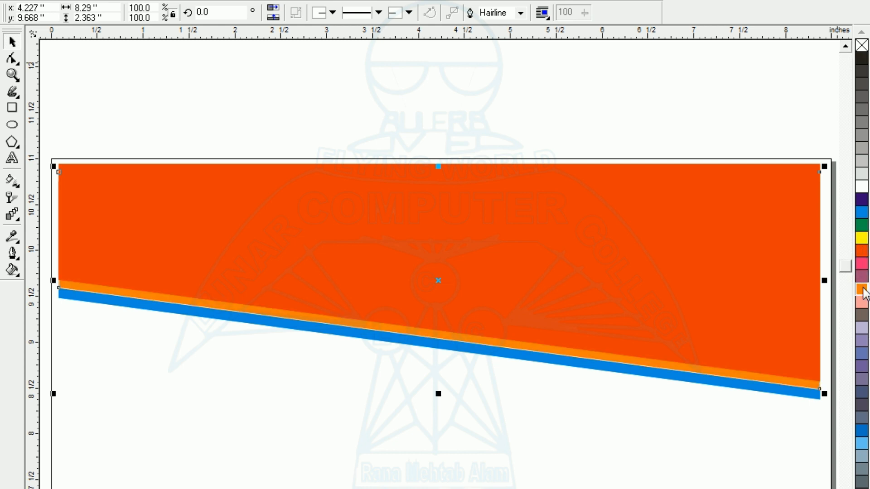
pyautogui.click(863, 58)
pyautogui.click(356, 406)
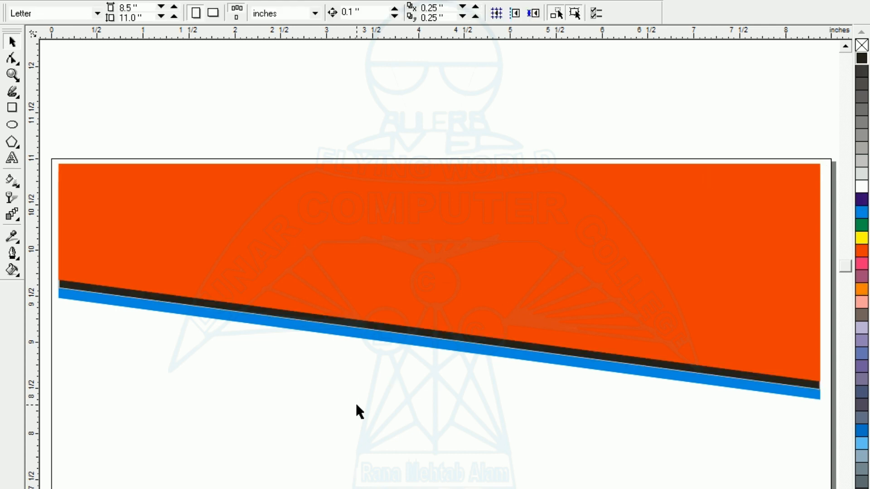
pyautogui.press('F3')
pyautogui.moveTo(186, 169); pyautogui.dragTo(737, 411)
pyautogui.hotkey('shift', 'F2')
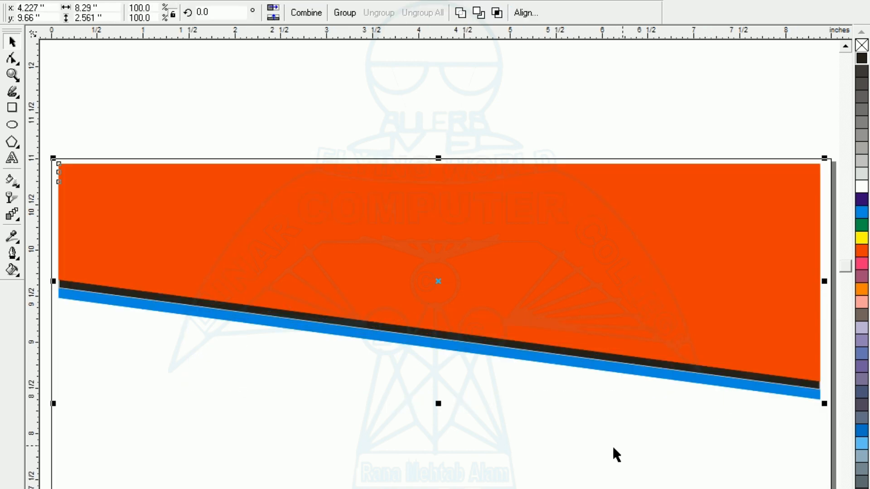
pyautogui.click(357, 421)
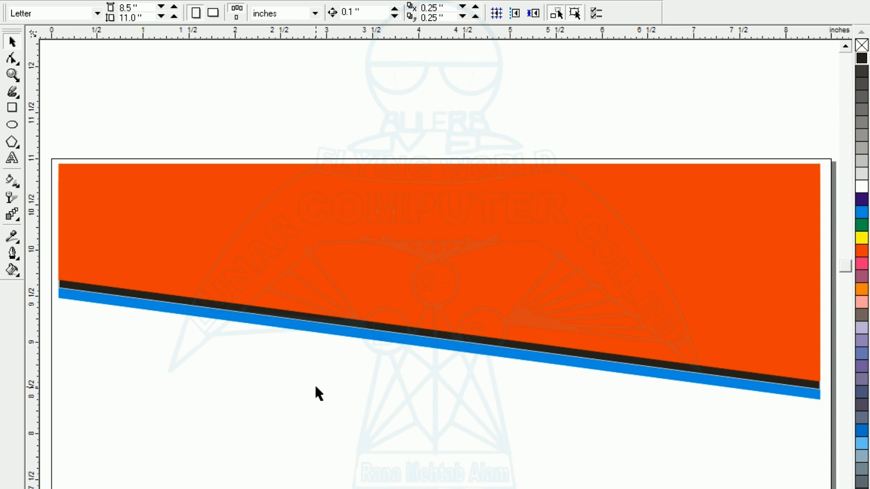
# Bring the blue sloped shape to the front and move it up to about y 9.86 inches.
pyautogui.click(80, 299)
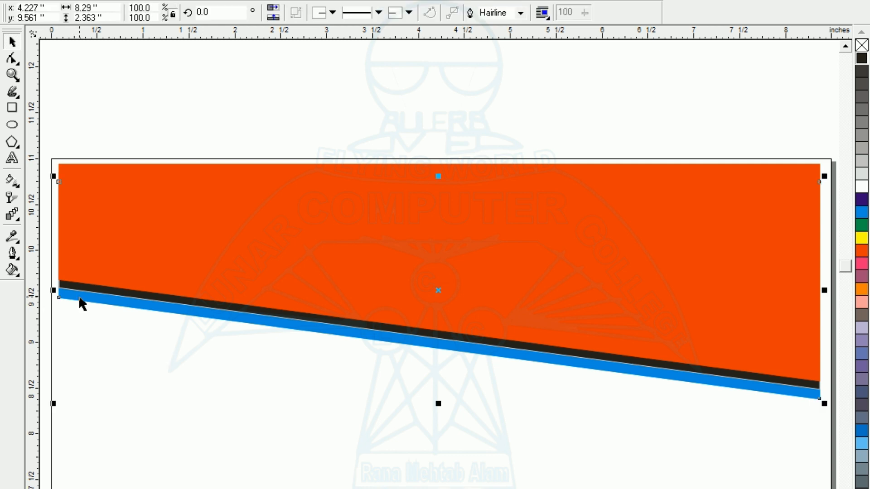
pyautogui.hotkey('shift', 'pageup')
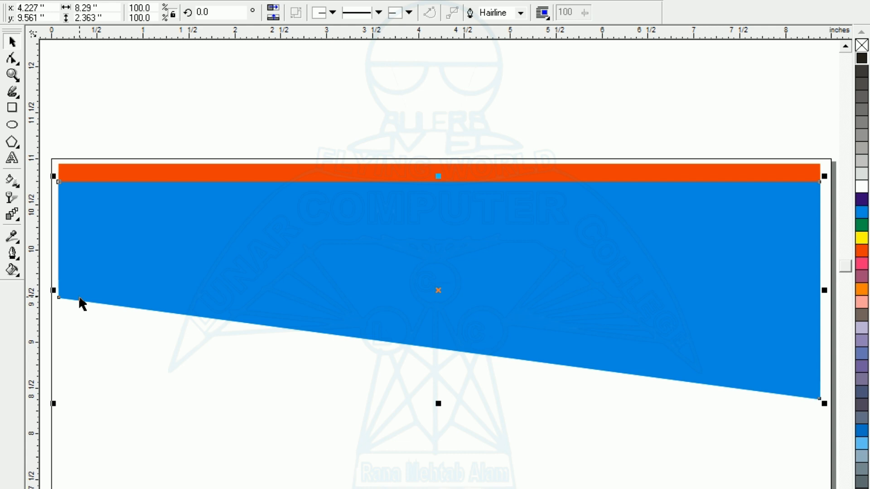
pyautogui.press('Up')
pyautogui.press('Up')
pyautogui.press('Up')
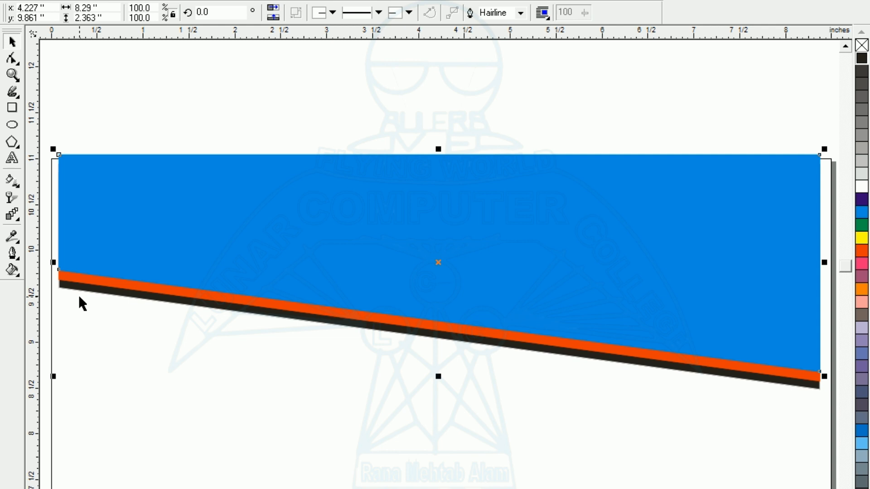
# Bring the black sloped shape to the front of the stack and move it straight up over the blue shape.
pyautogui.click(145, 396)
pyautogui.click(172, 301)
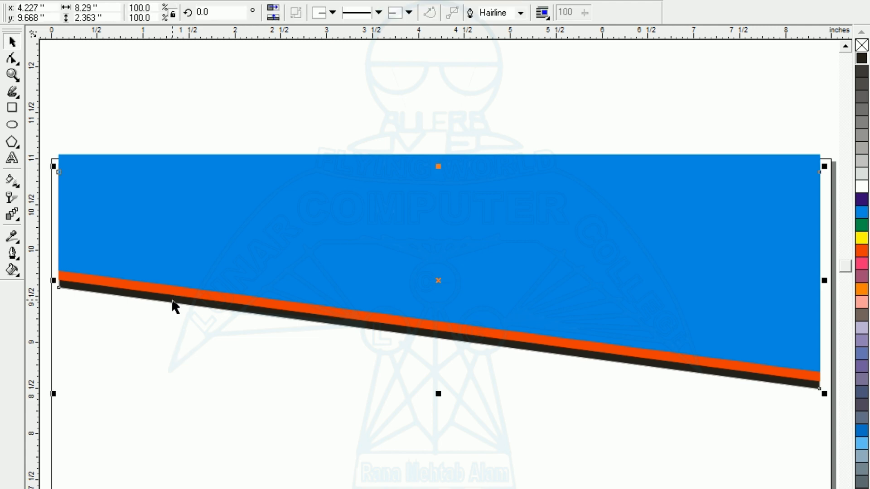
pyautogui.hotkey('shift', 'pageup')
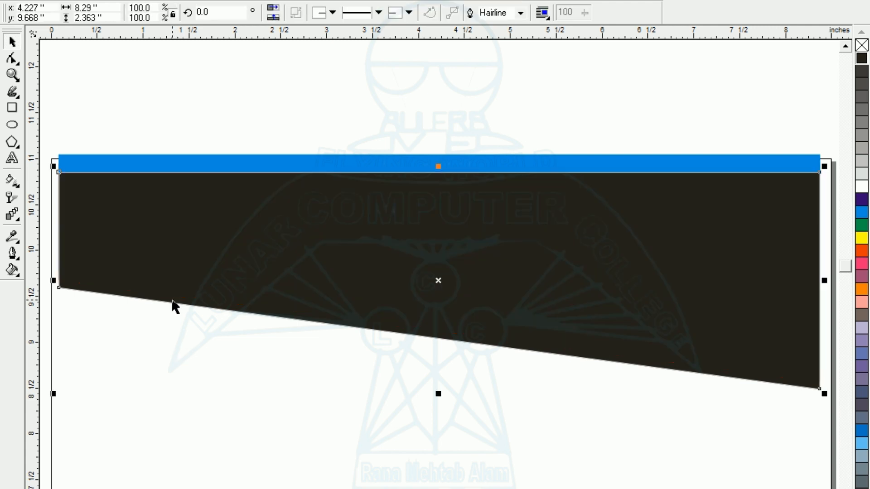
pyautogui.press('Up')
pyautogui.press('Up')
pyautogui.press('Up')
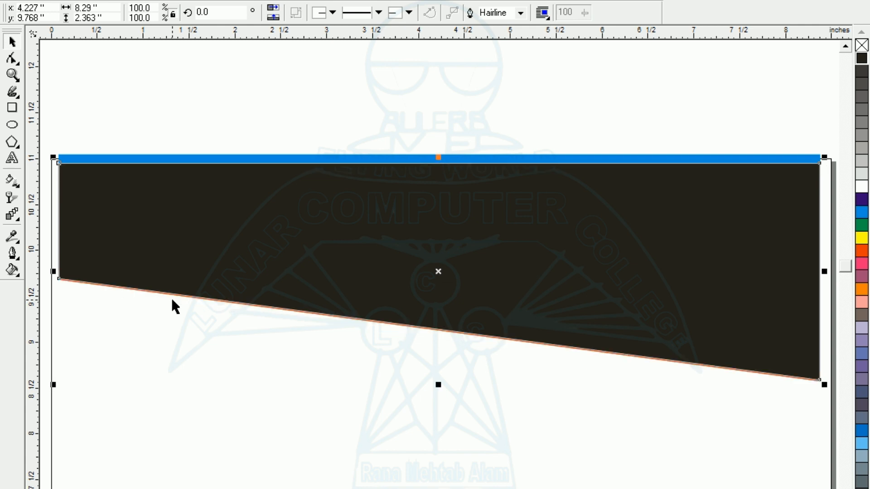